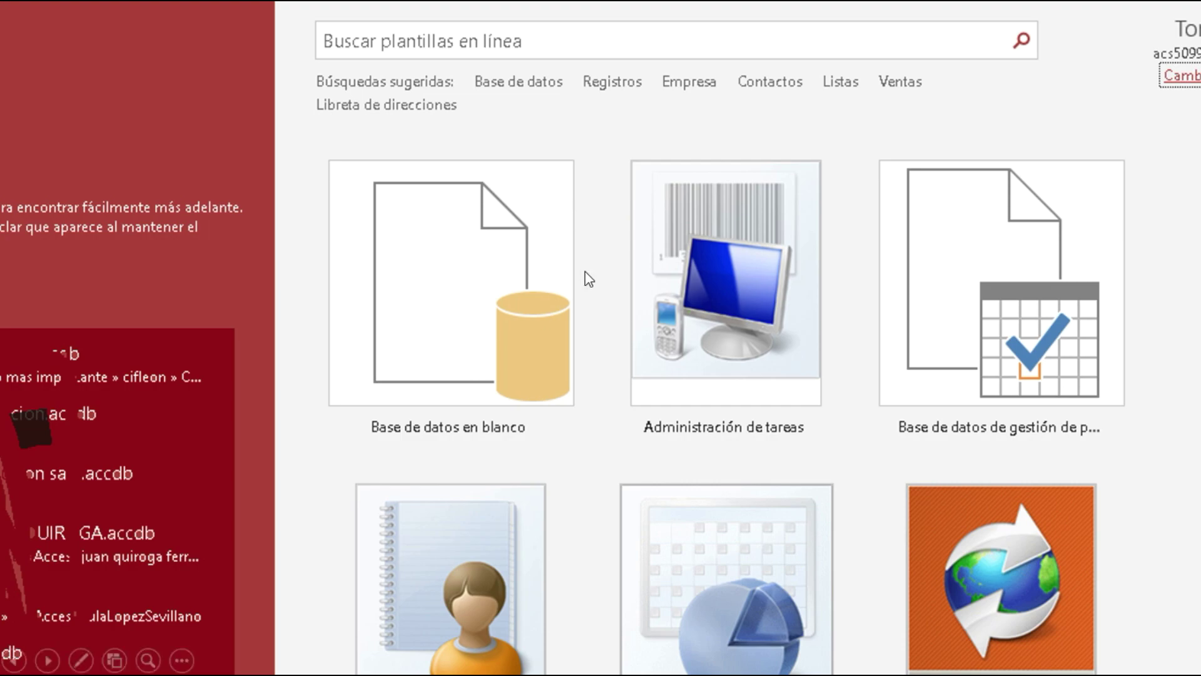
{"action": "left_click", "coordinate": [595, 292]}
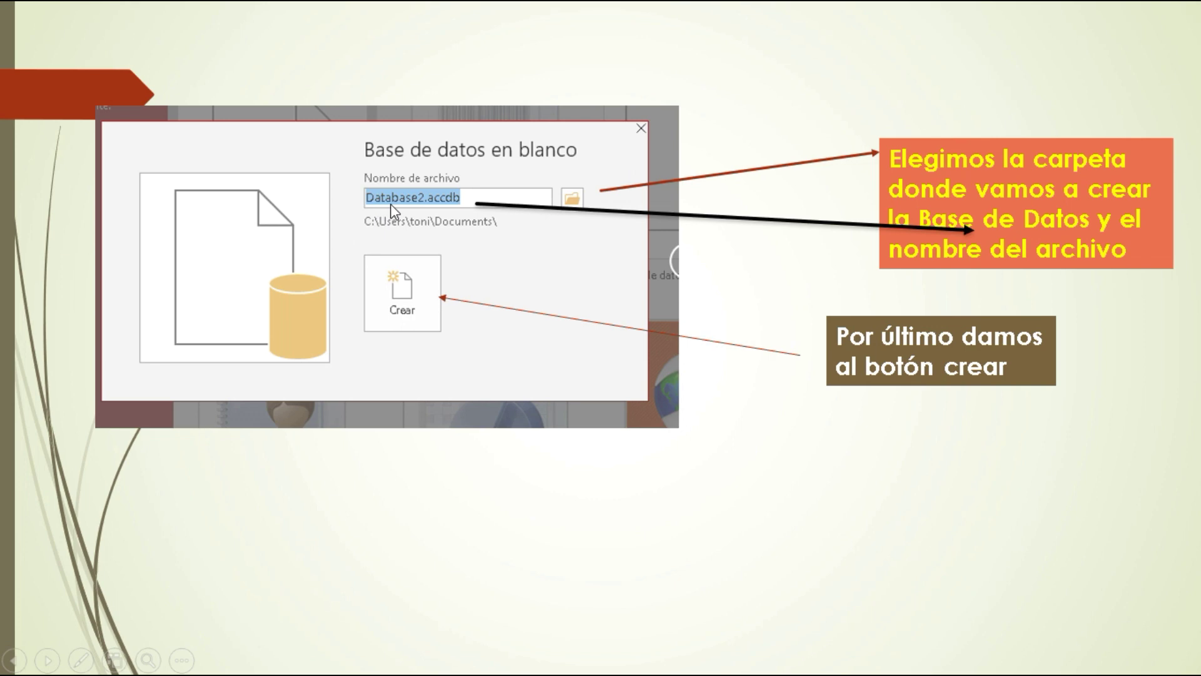
{"action": "left_click", "coordinate": [429, 315]}
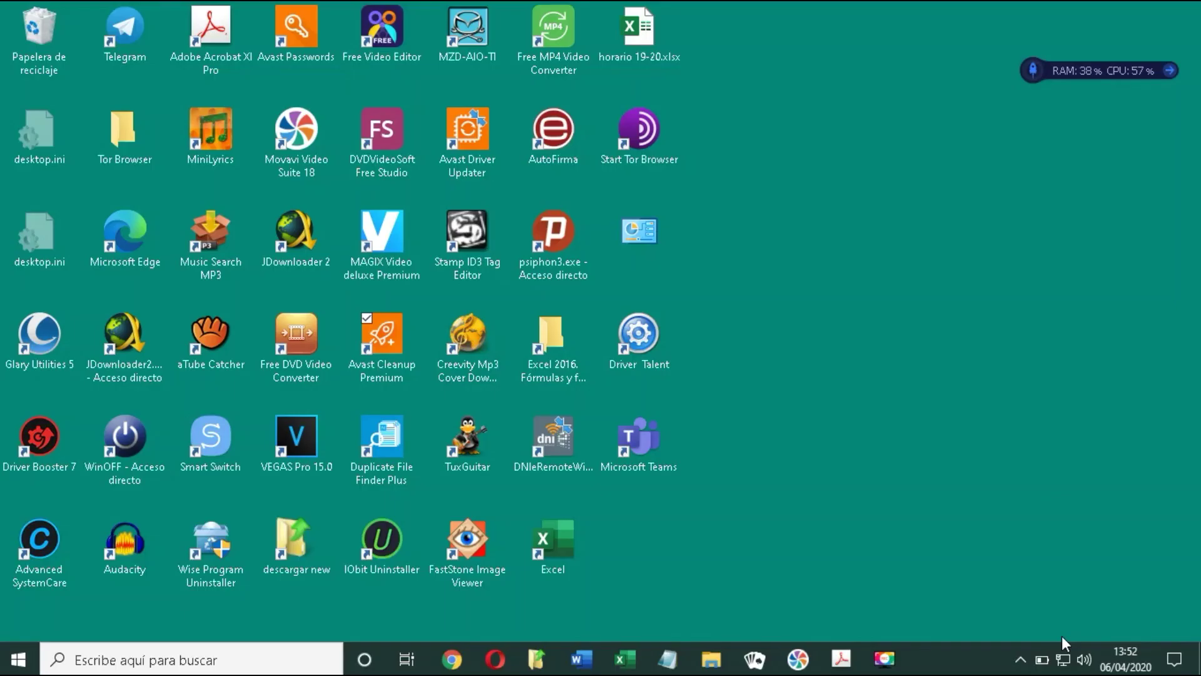
Search the computer for Access and launch it.
{"action": "left_click", "coordinate": [128, 661]}
{"action": "type", "text": "acc"}
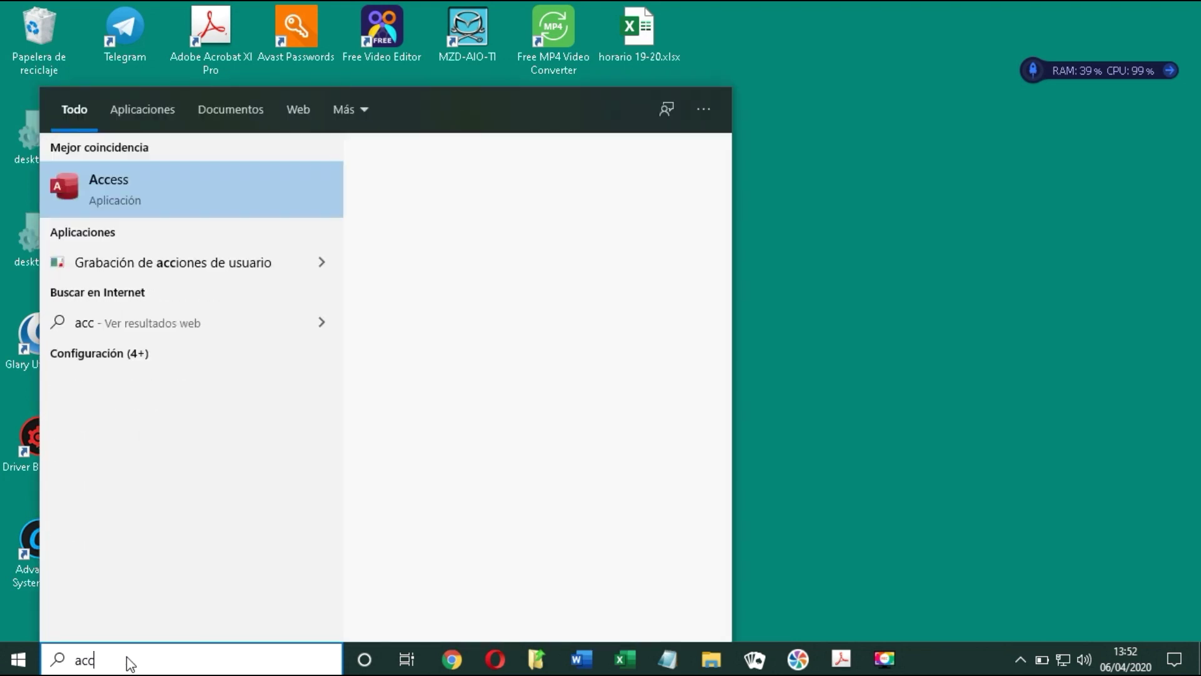
{"action": "left_click", "coordinate": [174, 181]}
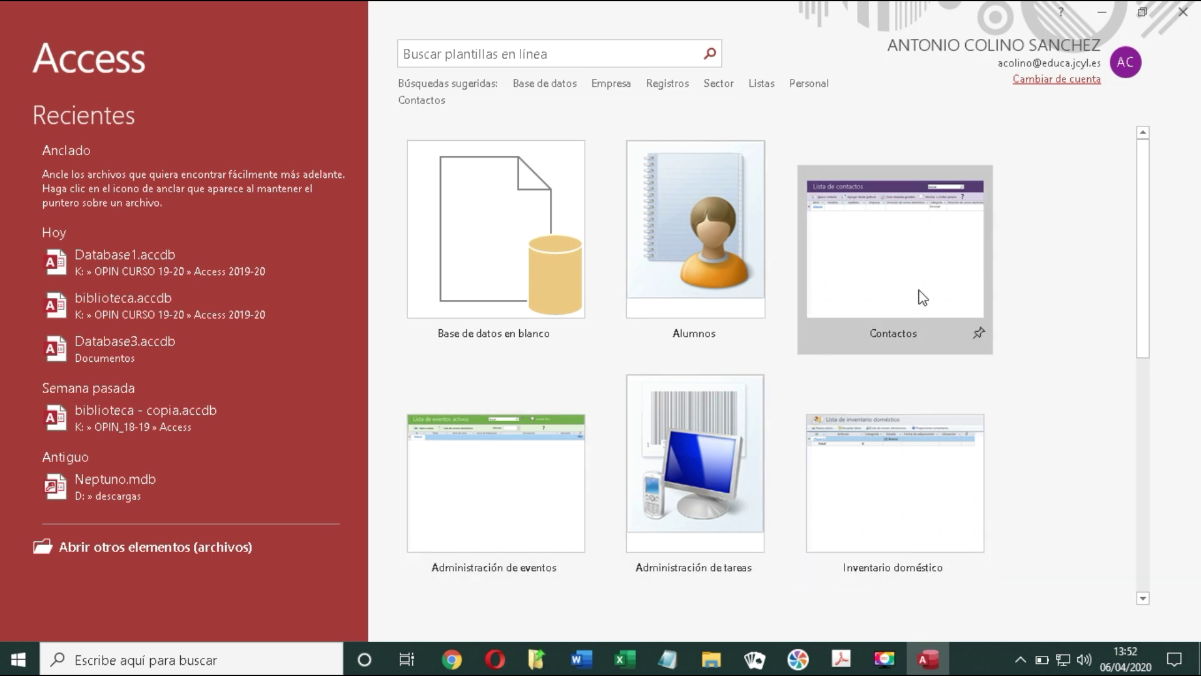
Browse the available templates and start a new blank database.
{"action": "scroll", "coordinate": [1120, 300], "scroll_direction": "down", "scroll_amount": 5}
{"action": "scroll", "coordinate": [1076, 369], "scroll_direction": "up", "scroll_amount": 3}
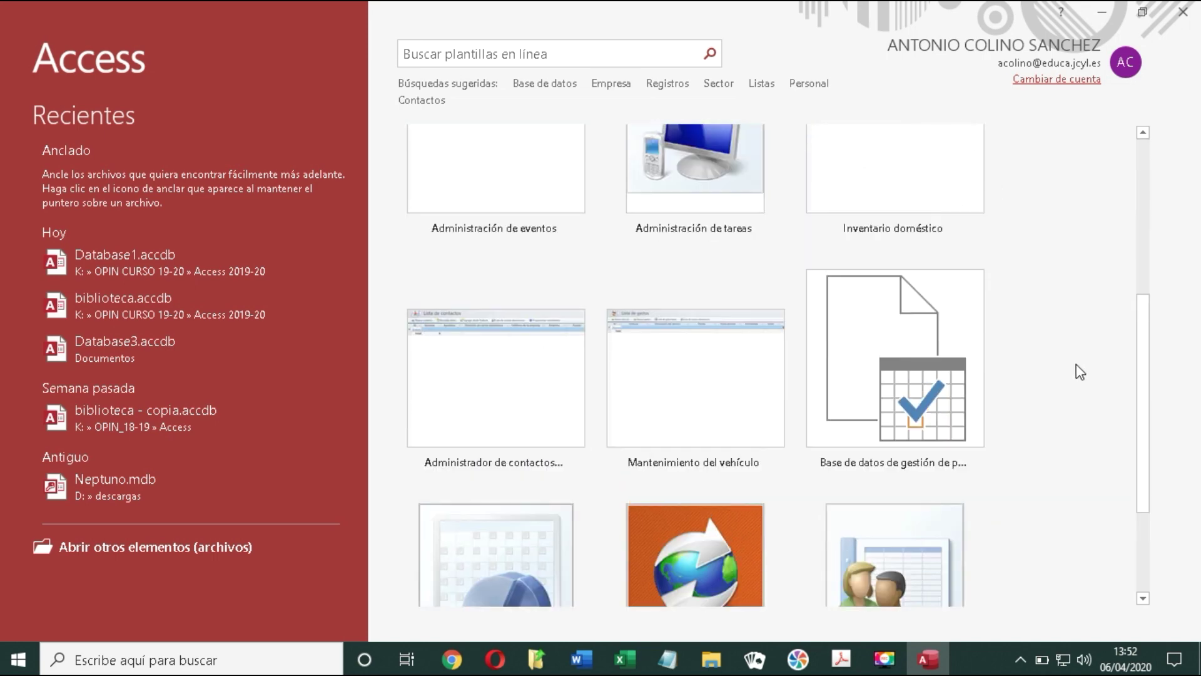
{"action": "scroll", "coordinate": [1081, 372], "scroll_direction": "up", "scroll_amount": 3}
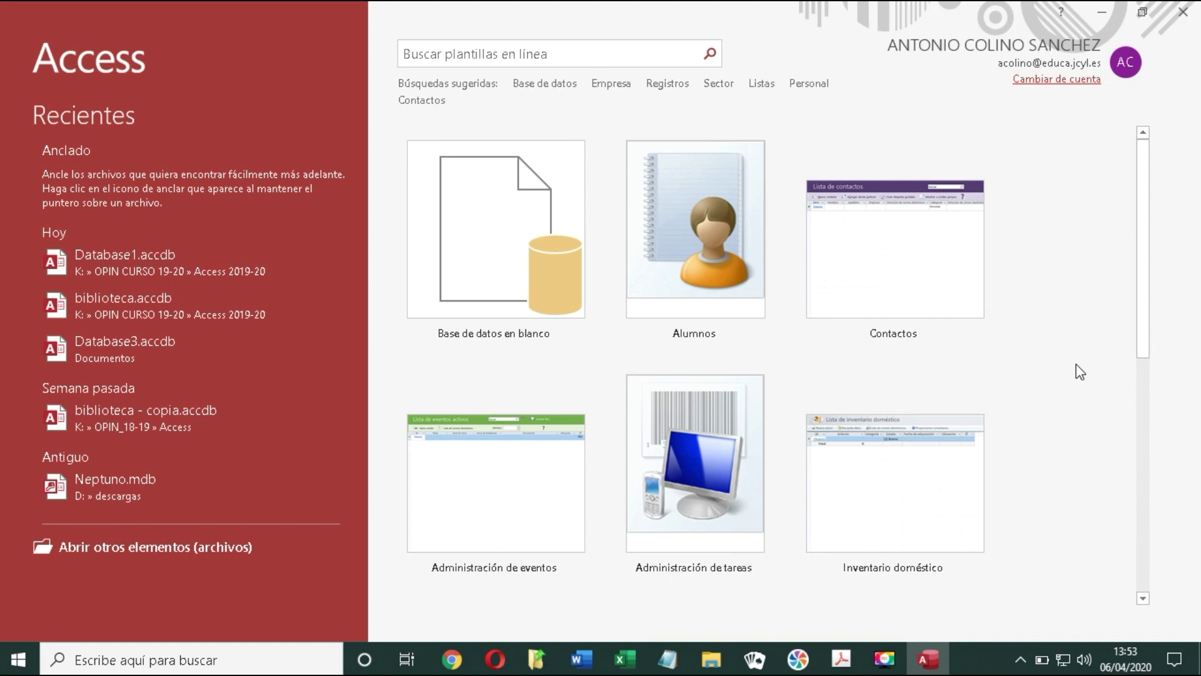
{"action": "left_click", "coordinate": [492, 216]}
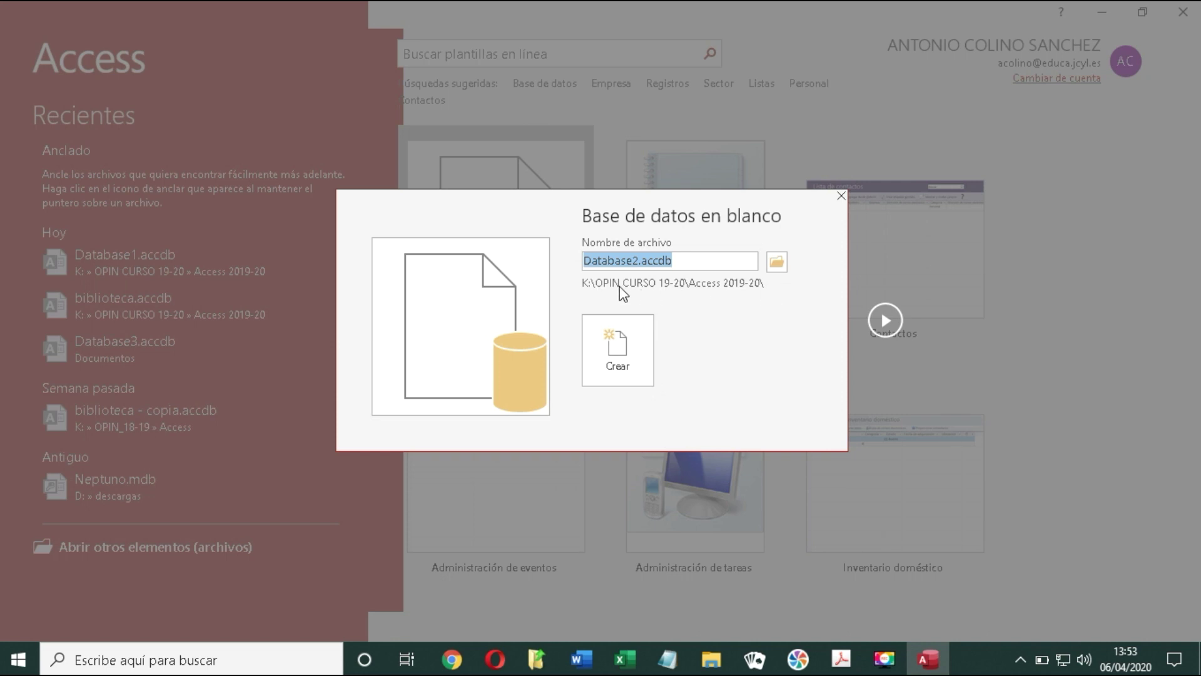
{"action": "left_click", "coordinate": [778, 266]}
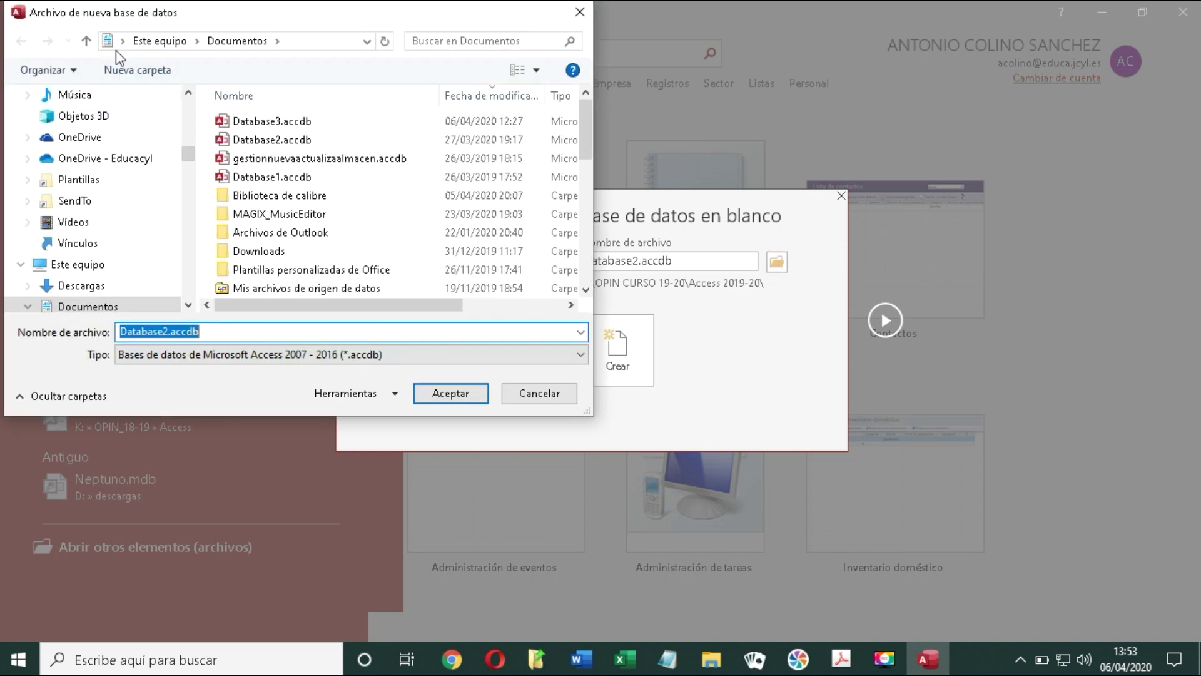
{"action": "left_click", "coordinate": [174, 41]}
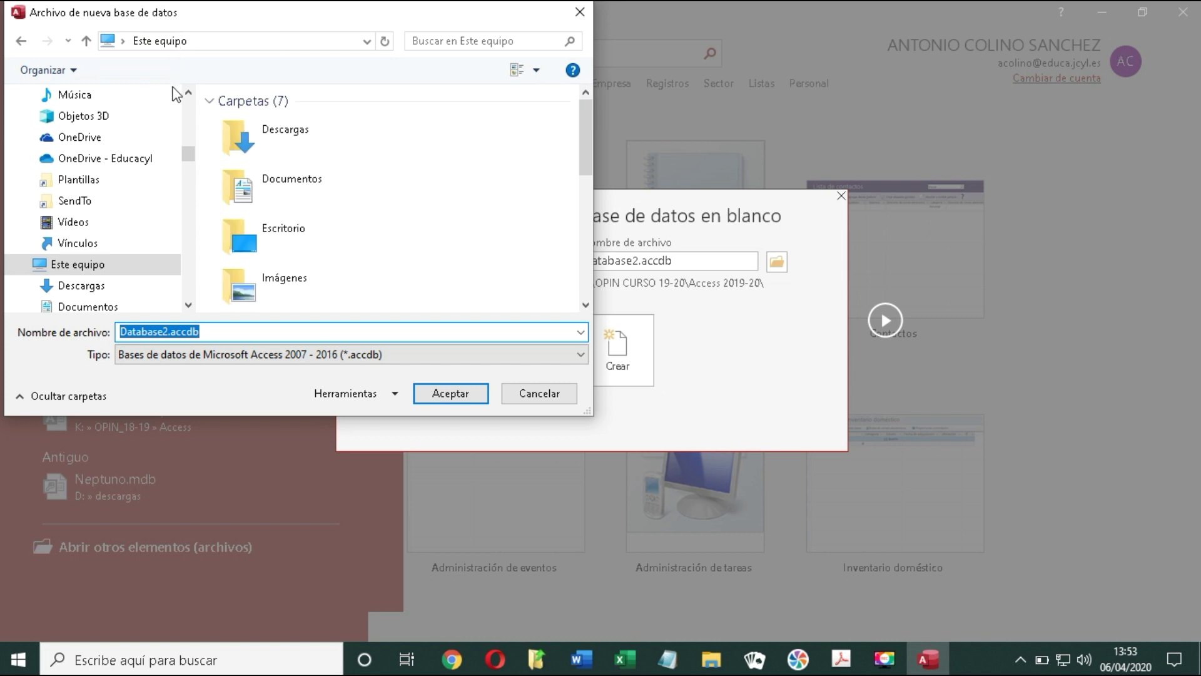
{"action": "scroll", "coordinate": [218, 257], "scroll_direction": "down", "scroll_amount": 5}
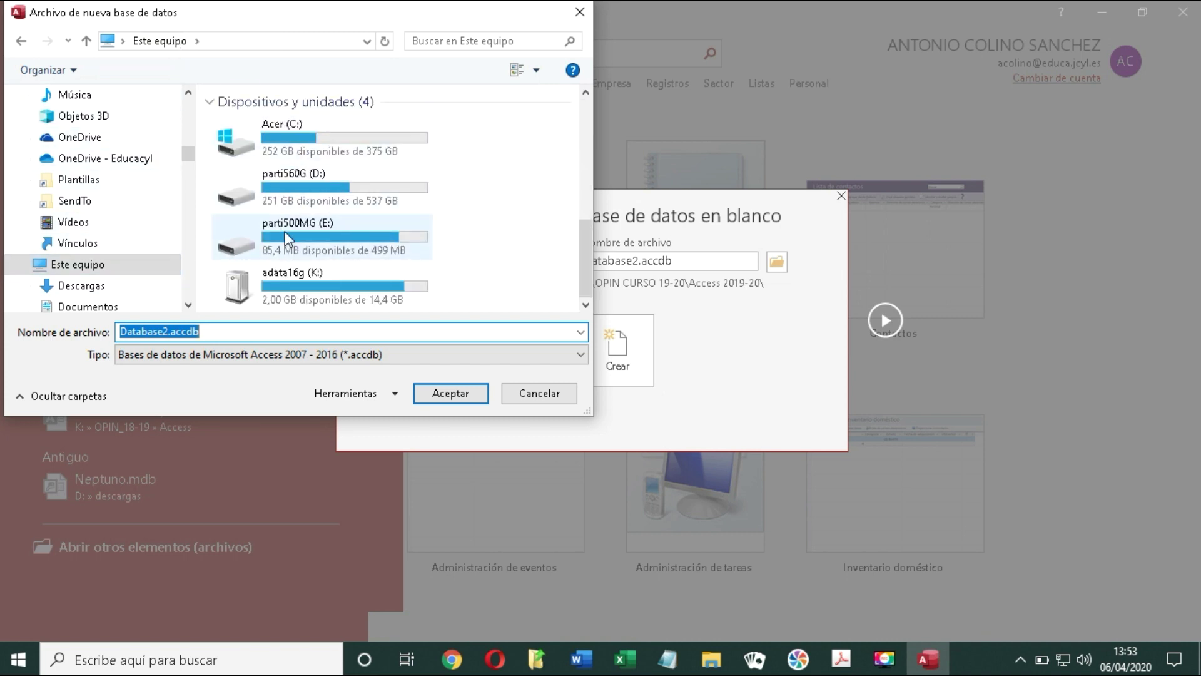
{"action": "double_click", "coordinate": [314, 283]}
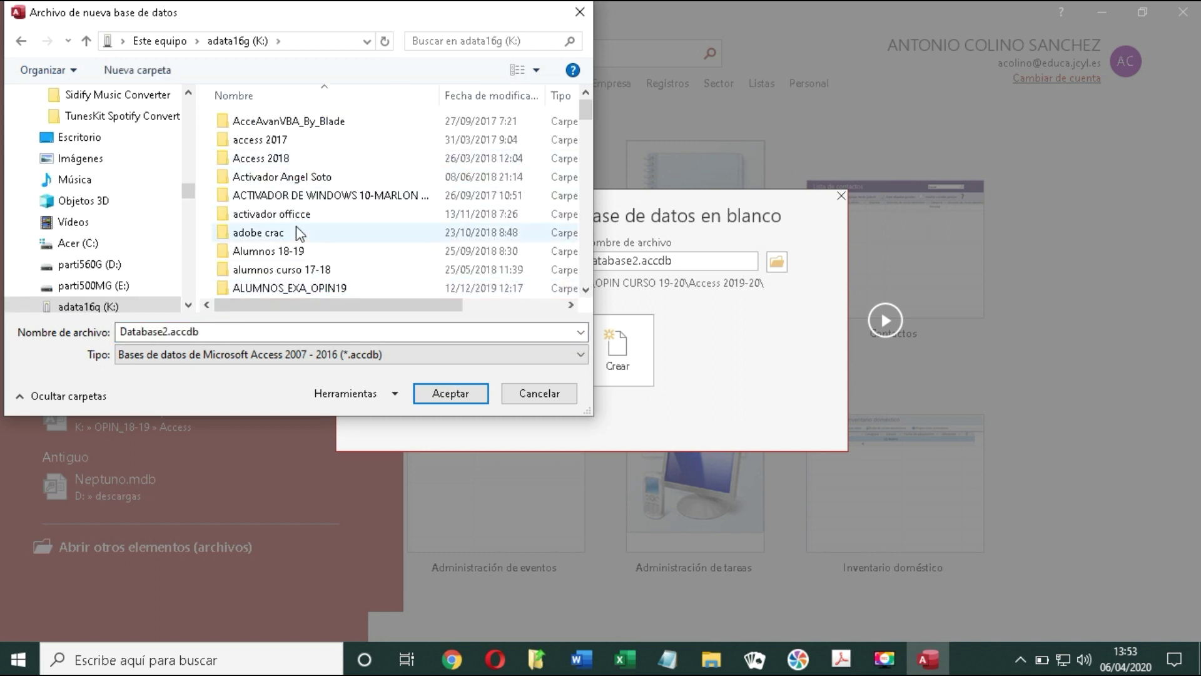
{"action": "left_click", "coordinate": [538, 395]}
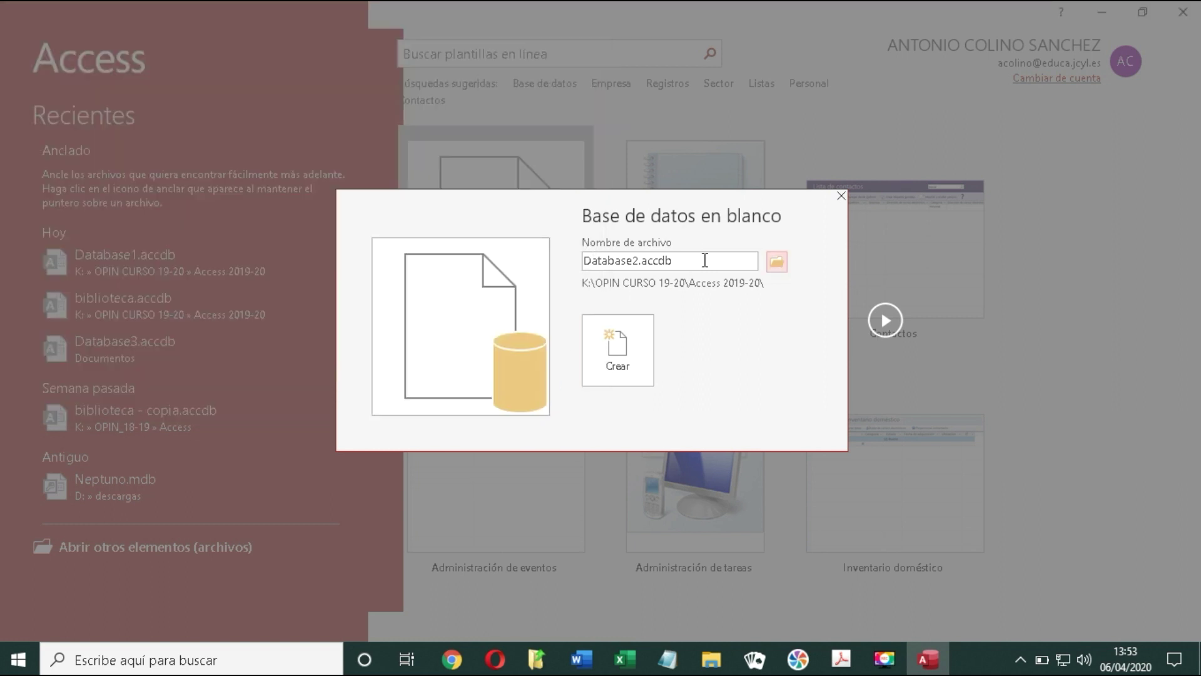
Name the blank database biblioteca and create it in K:\OPIN CURSO 19-20\Access 2019-20, replacing the existing file.
{"action": "double_click", "coordinate": [703, 259]}
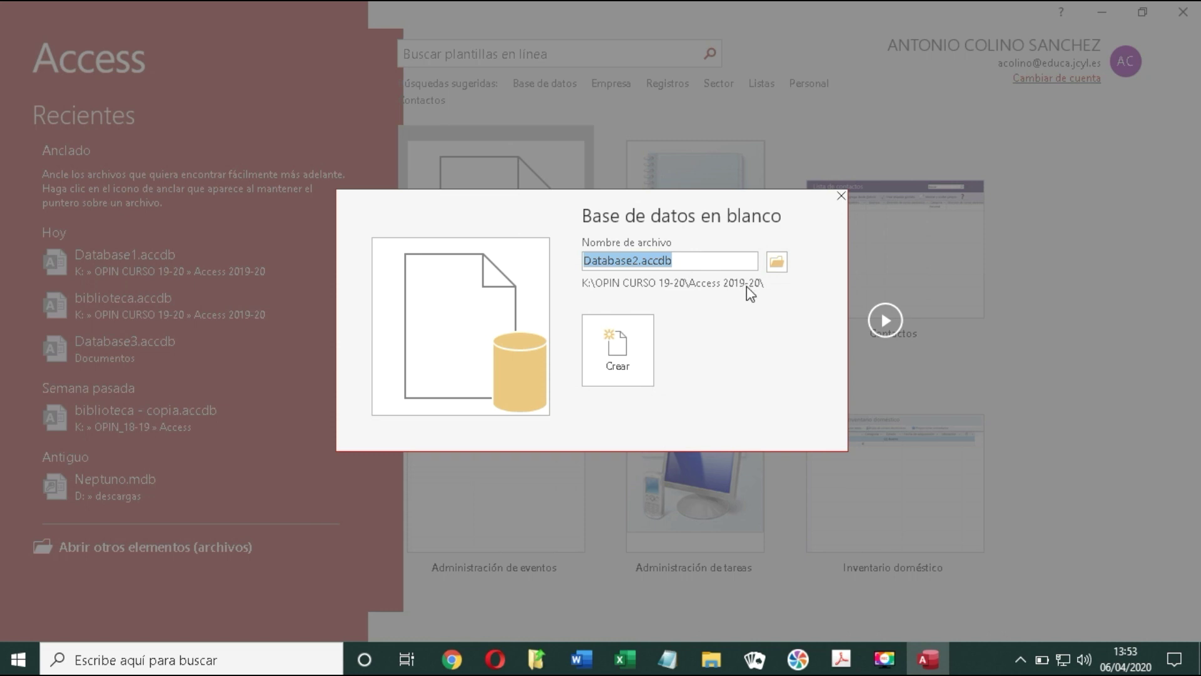
{"action": "type", "text": "bib"}
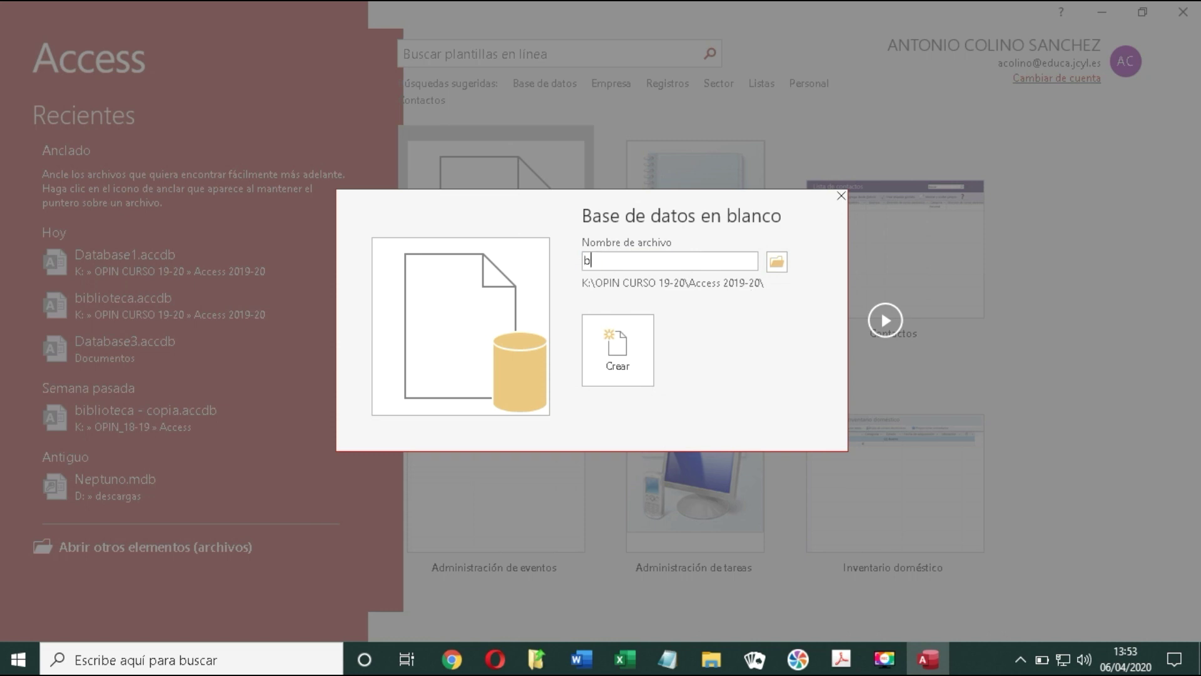
{"action": "type", "text": "lioteca"}
{"action": "left_click", "coordinate": [636, 348]}
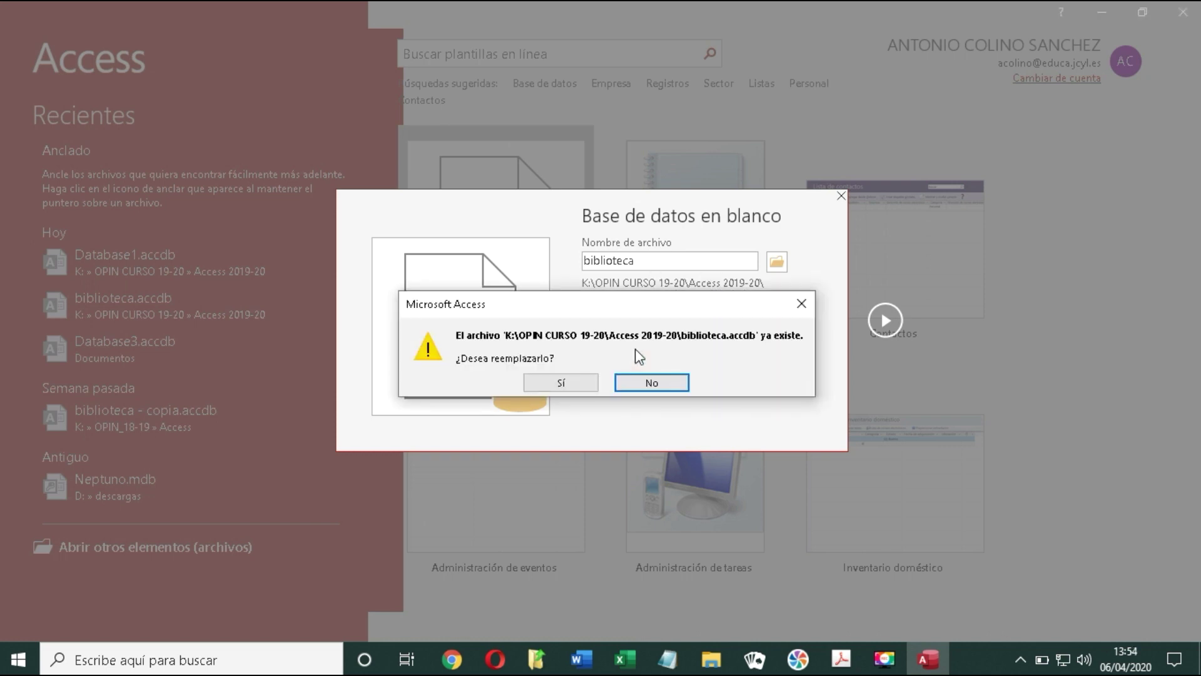
{"action": "left_click", "coordinate": [561, 382]}
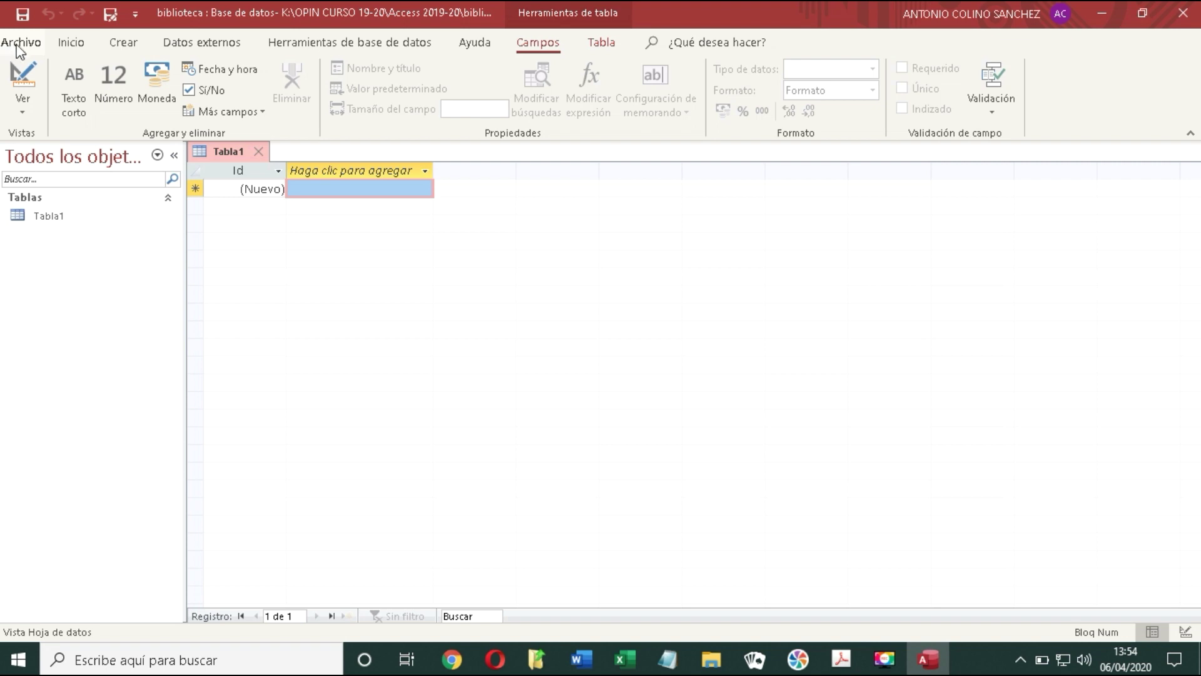
Review the home, creation, external data and database tools commands, plus the database's information page.
{"action": "left_click", "coordinate": [72, 44]}
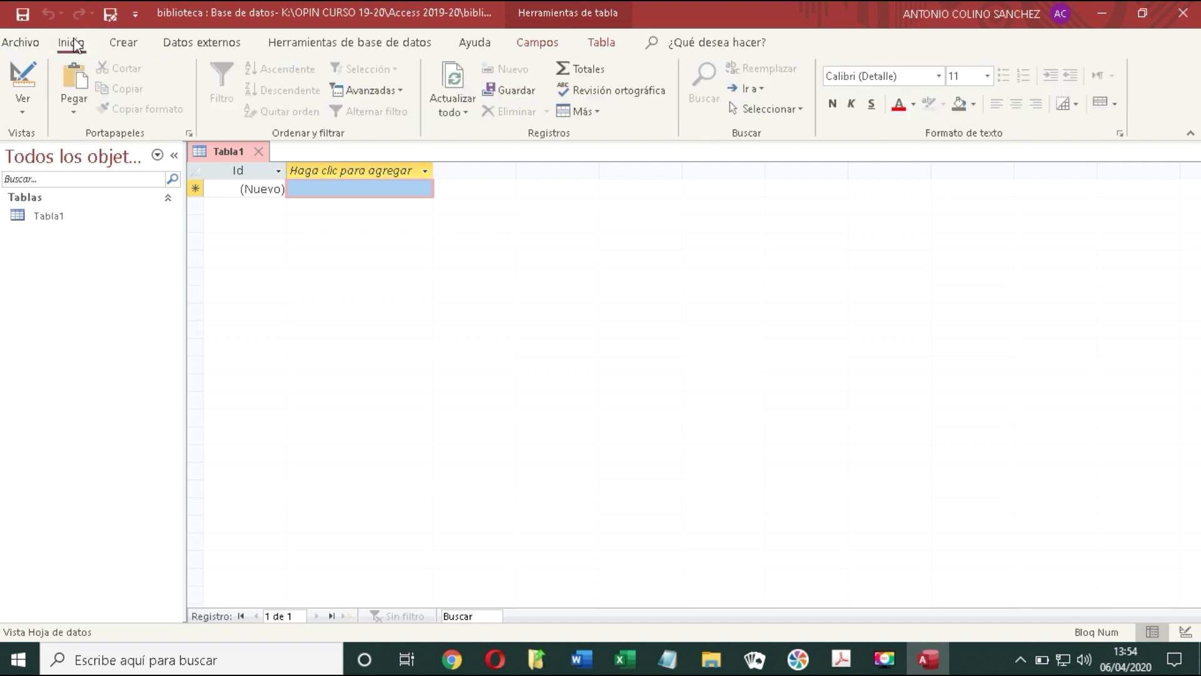
{"action": "left_click", "coordinate": [123, 44]}
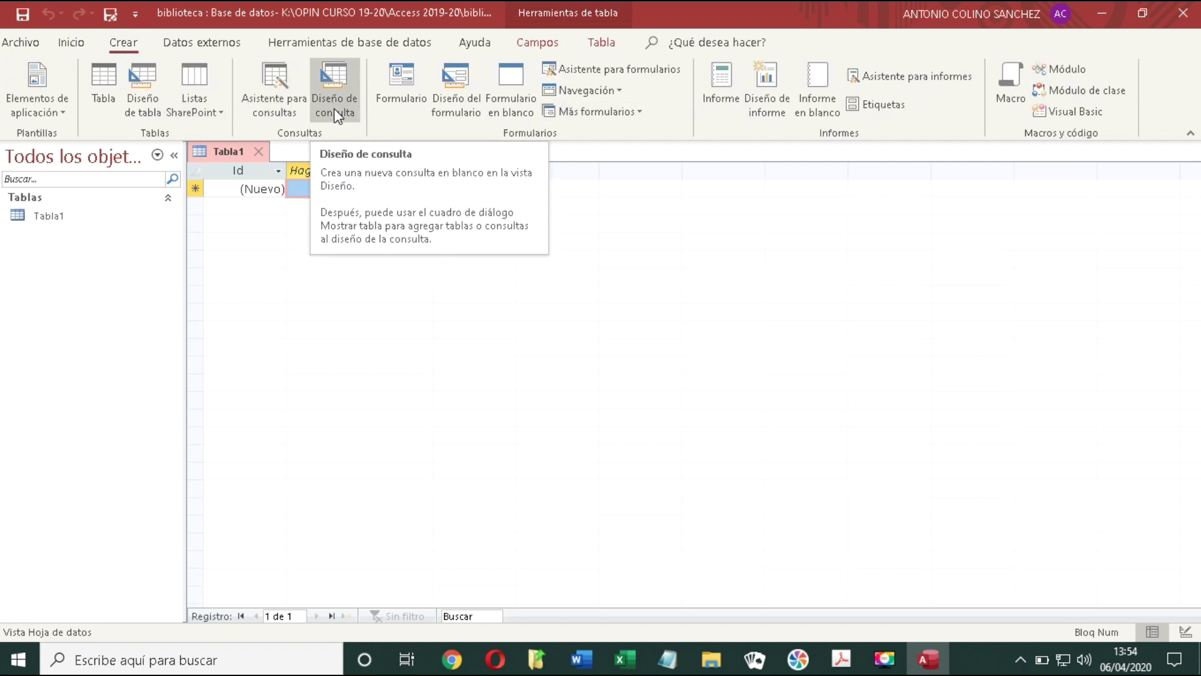
{"action": "left_click", "coordinate": [205, 45]}
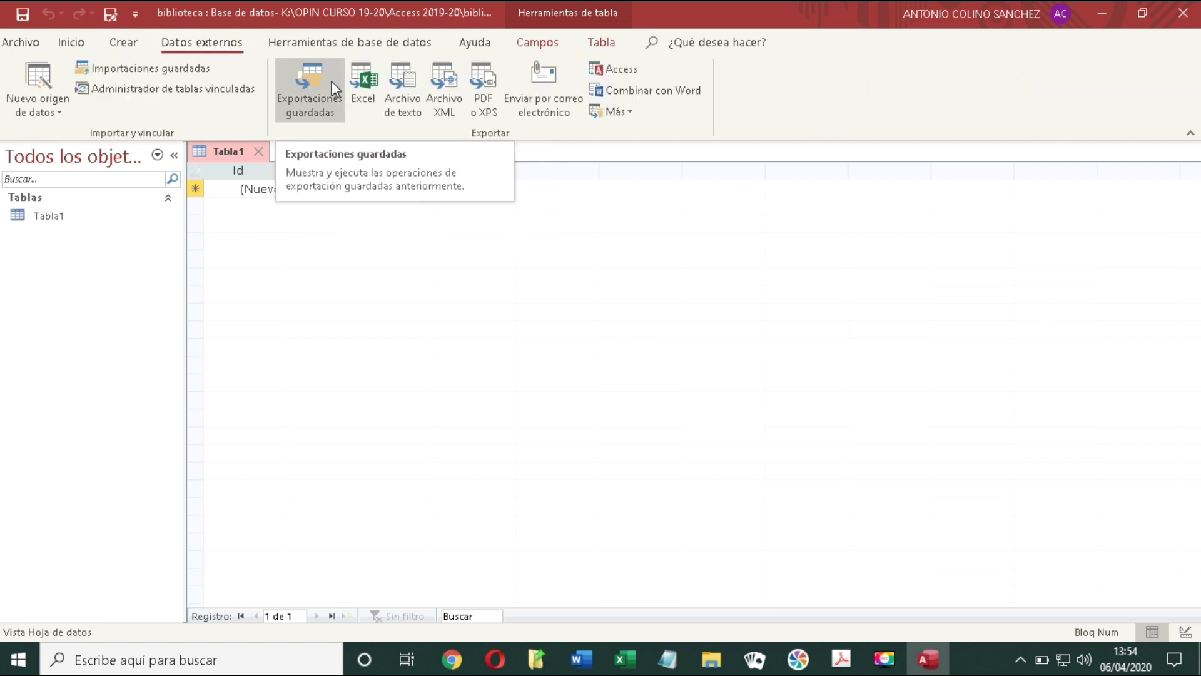
{"action": "left_click", "coordinate": [365, 45]}
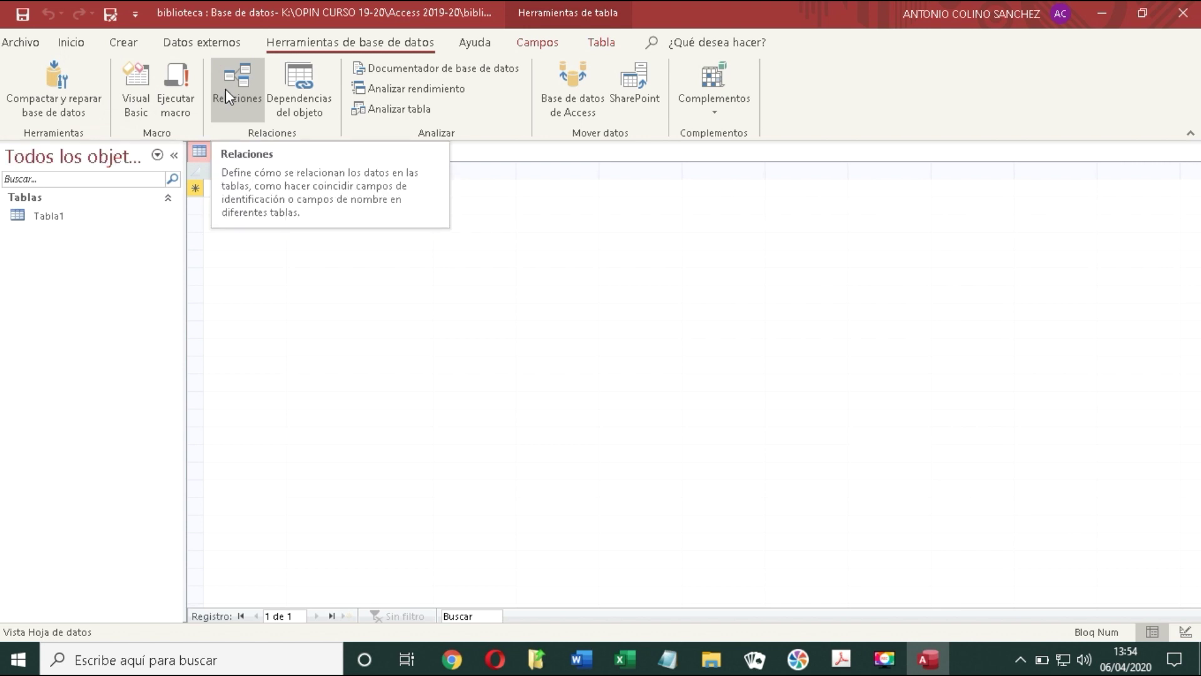
{"action": "left_click", "coordinate": [21, 45]}
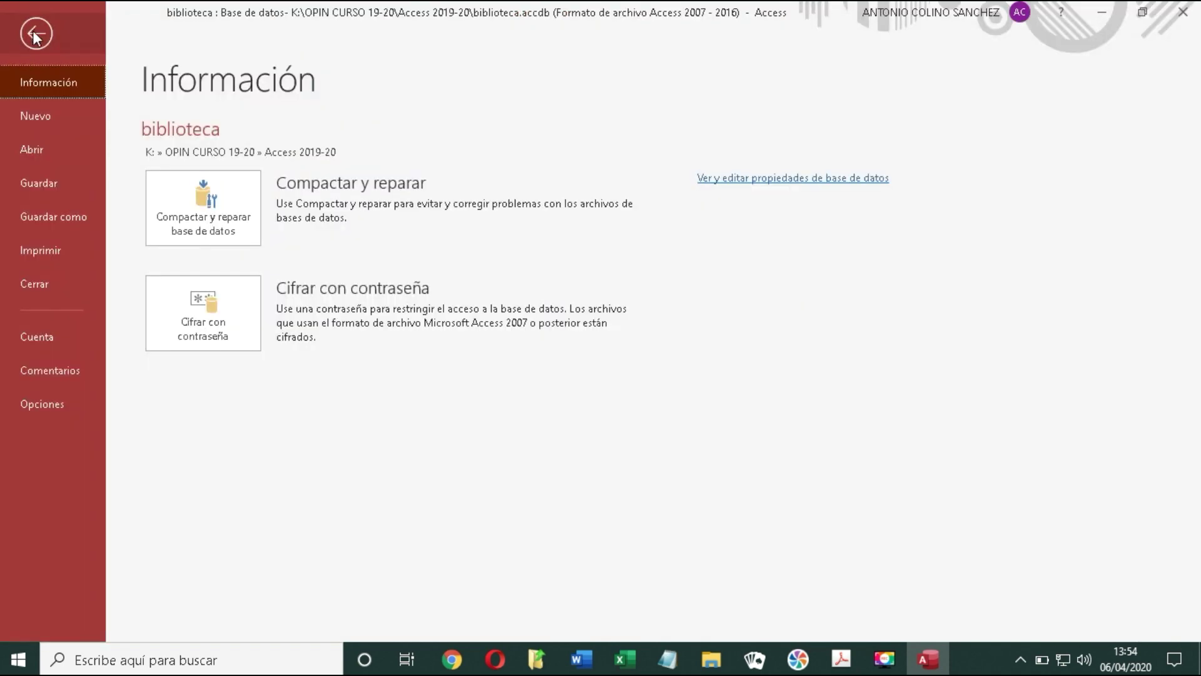
{"action": "left_click", "coordinate": [37, 36]}
Open the Access options at the general settings for working with databases.
{"action": "left_click", "coordinate": [30, 45]}
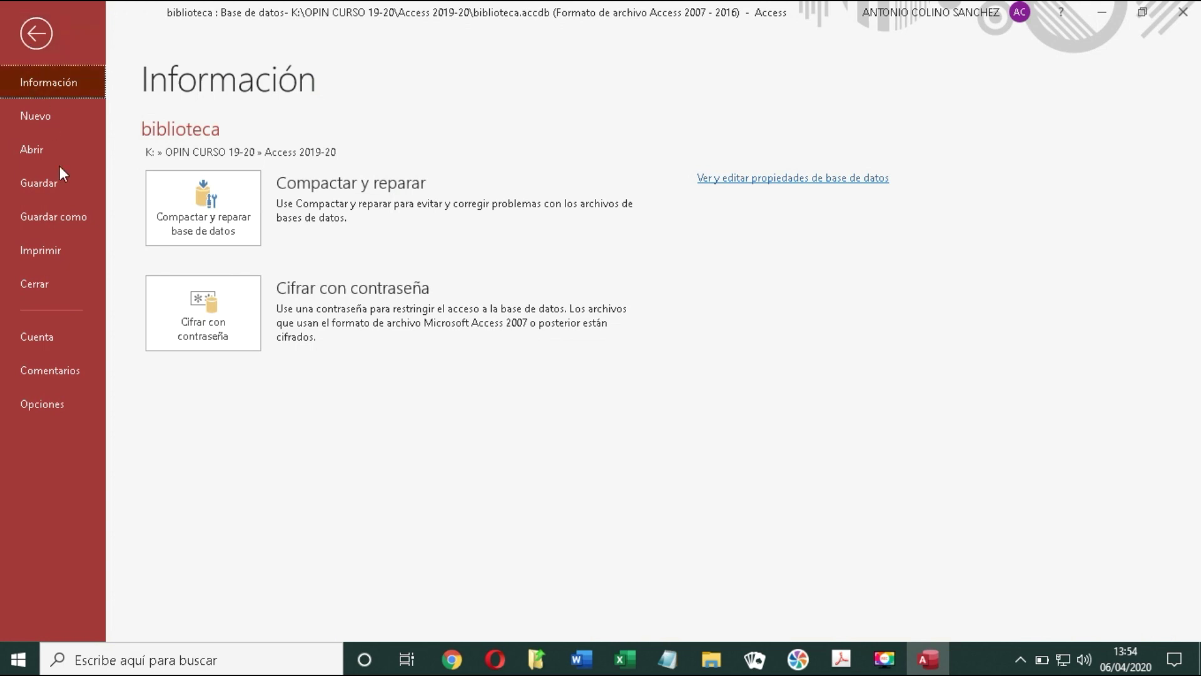
{"action": "key", "text": "Escape"}
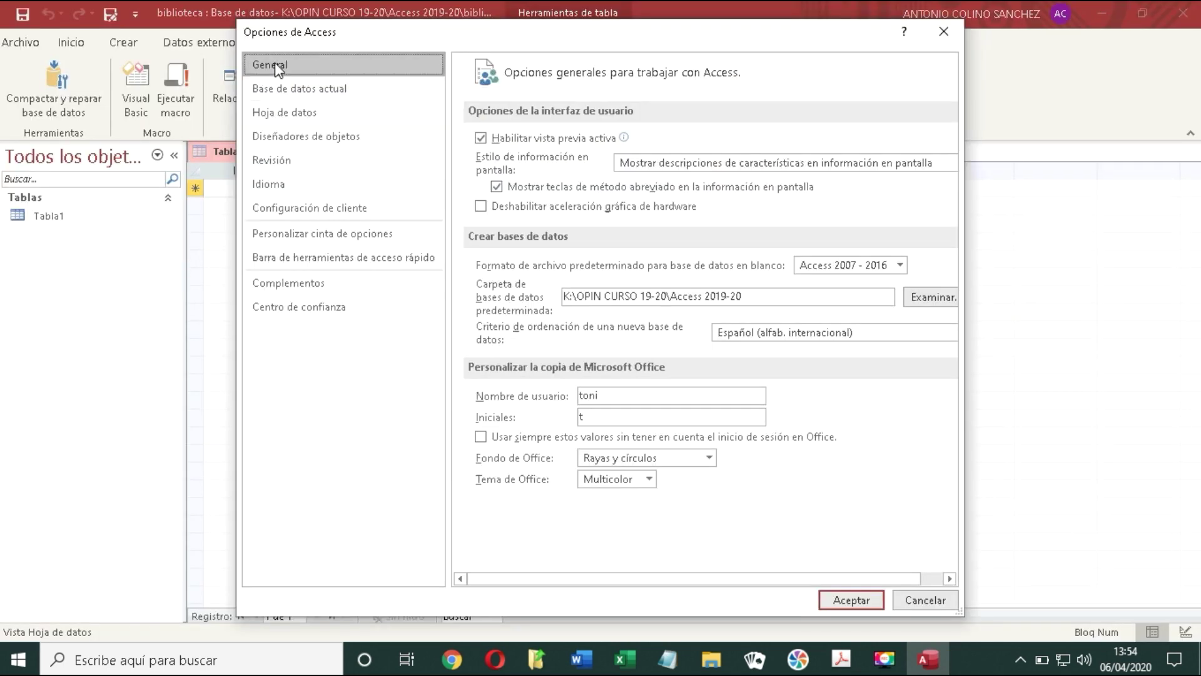
{"action": "left_click_drag", "start_coordinate": [449, 28], "coordinate": [431, 32]}
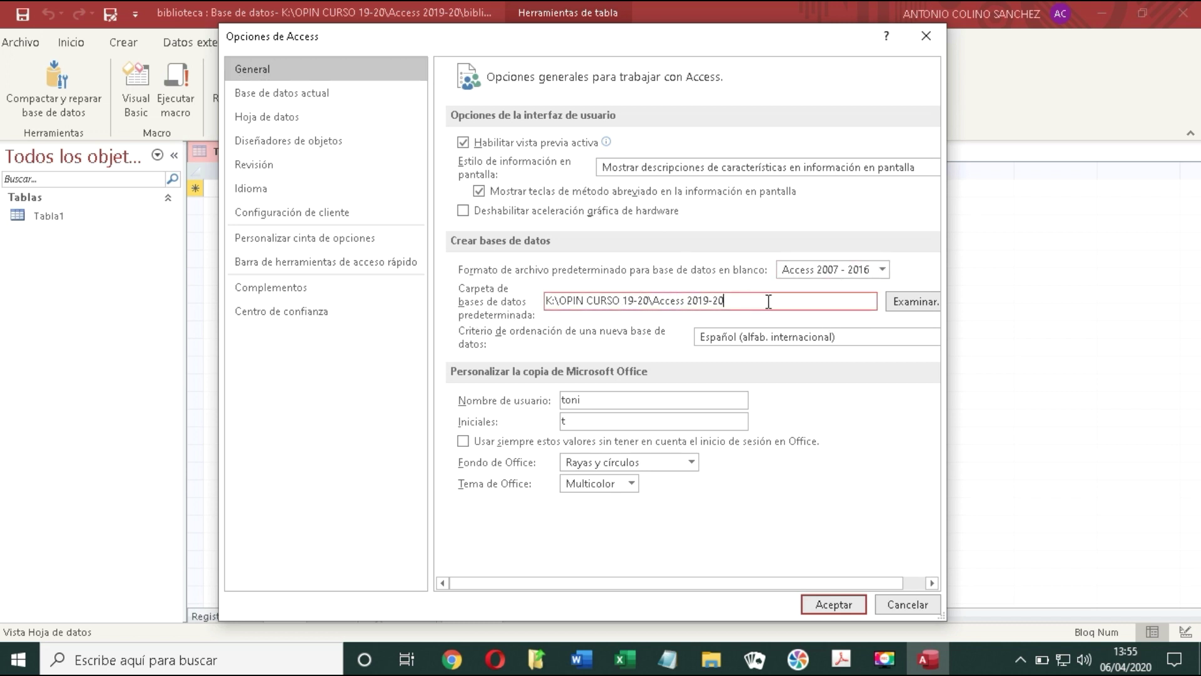
{"action": "left_click", "coordinate": [914, 302]}
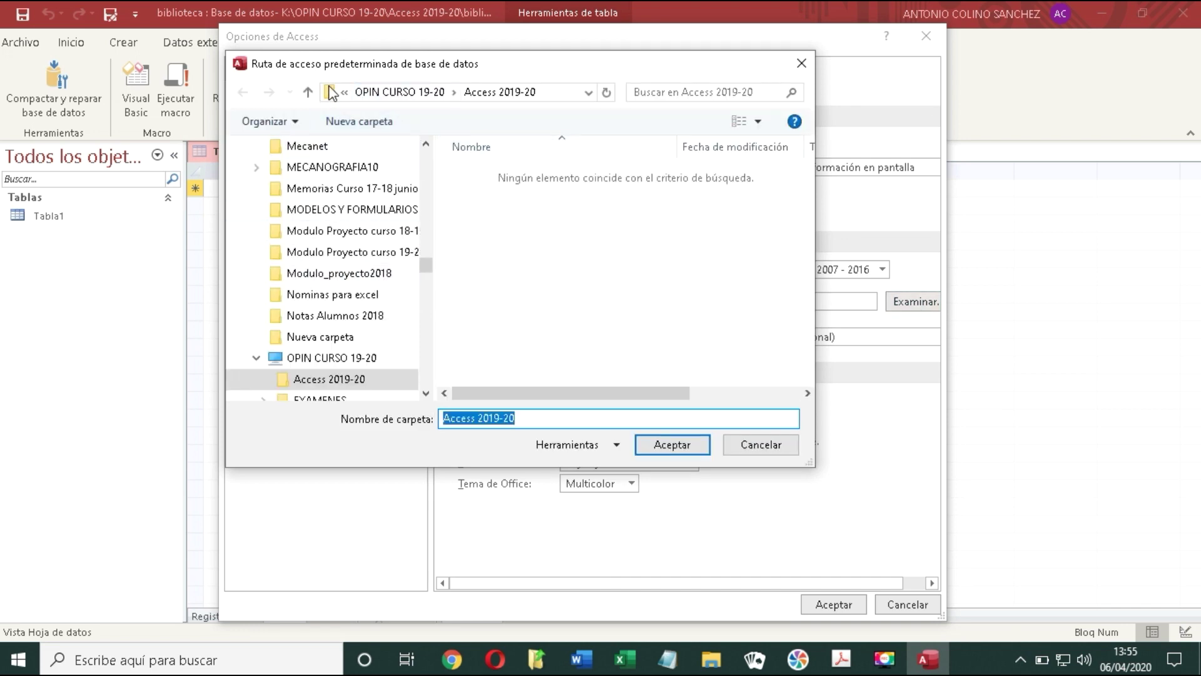
{"action": "left_click", "coordinate": [309, 91]}
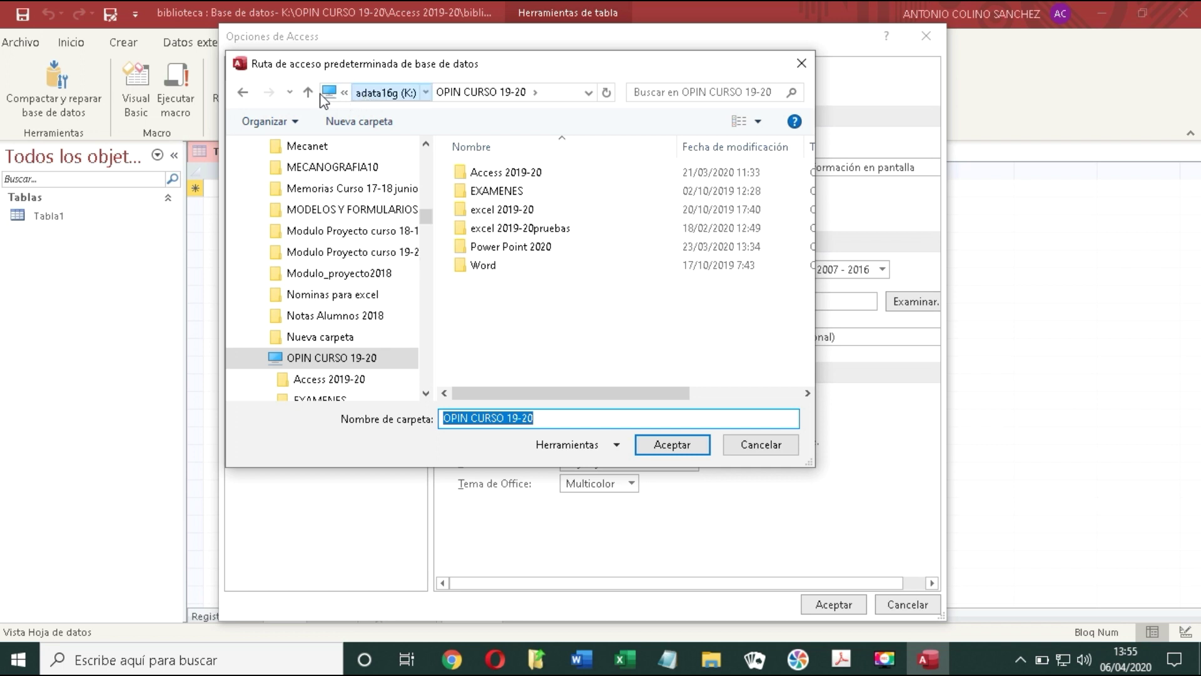
{"action": "left_click", "coordinate": [383, 92]}
{"action": "left_click", "coordinate": [331, 94]}
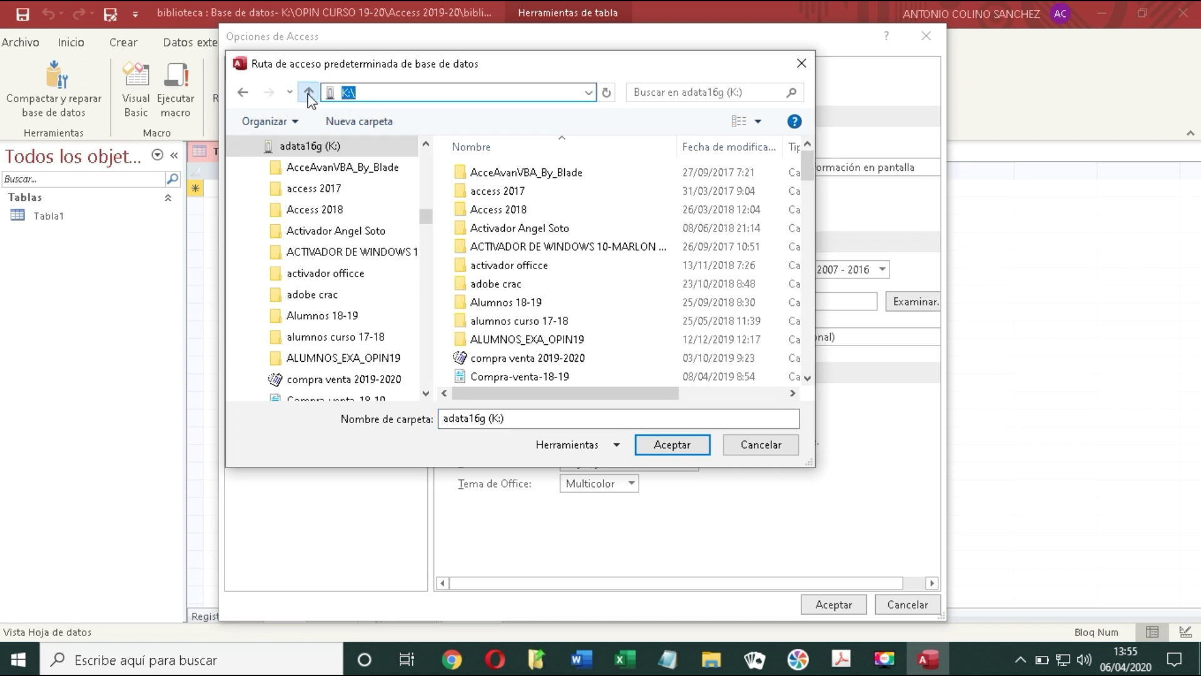
{"action": "left_click", "coordinate": [308, 92]}
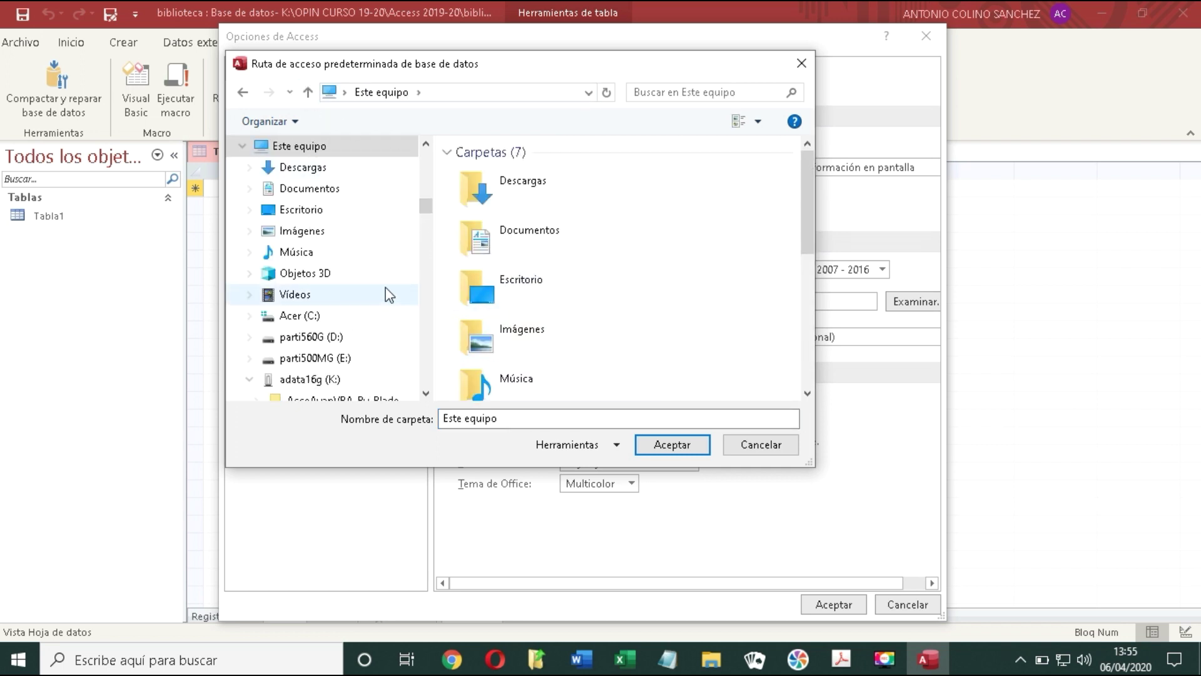
{"action": "scroll", "coordinate": [386, 287], "scroll_direction": "down", "scroll_amount": 1}
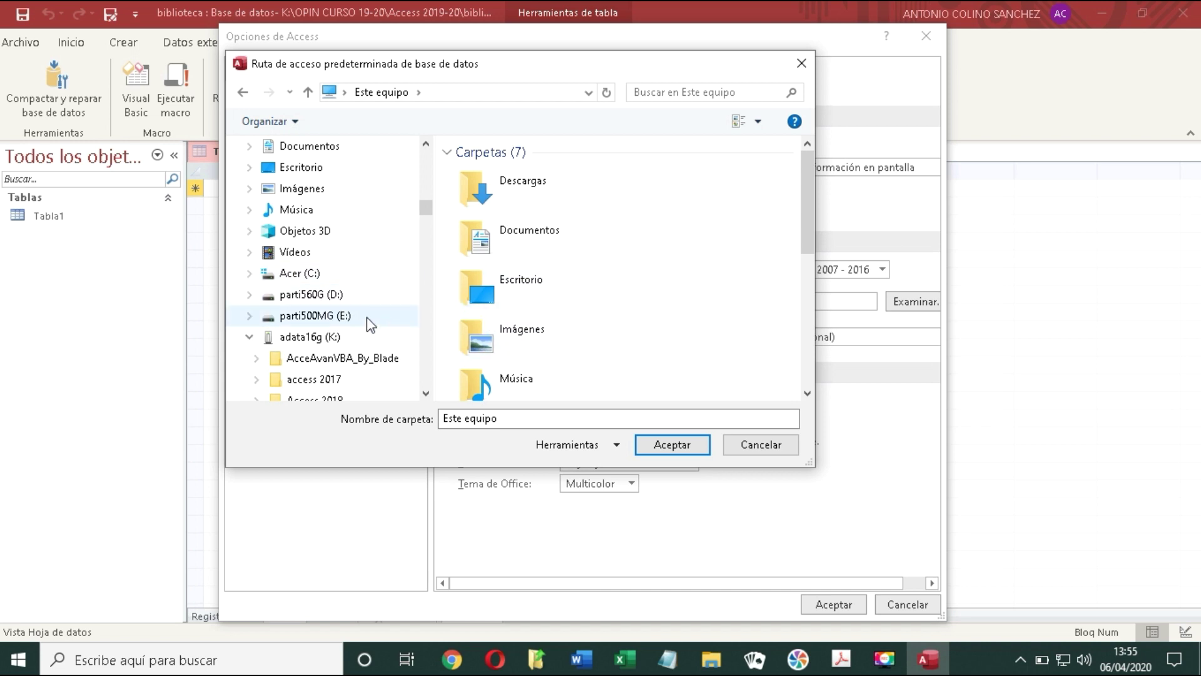
{"action": "left_click", "coordinate": [329, 316]}
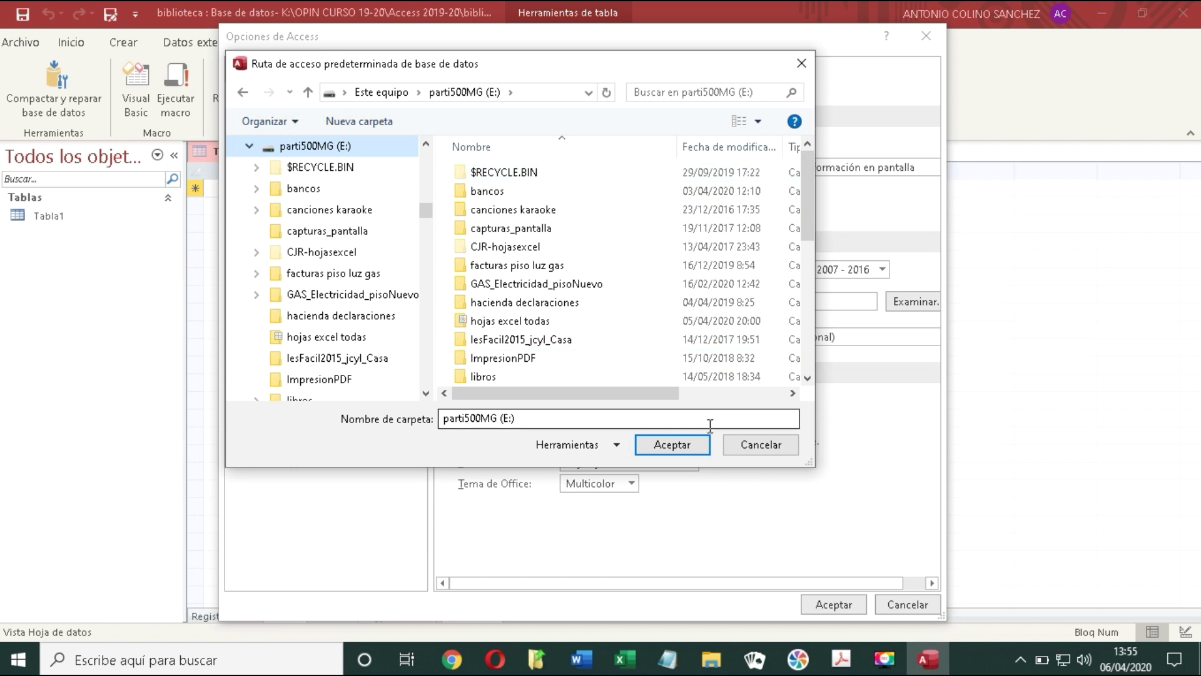
{"action": "left_click", "coordinate": [775, 446]}
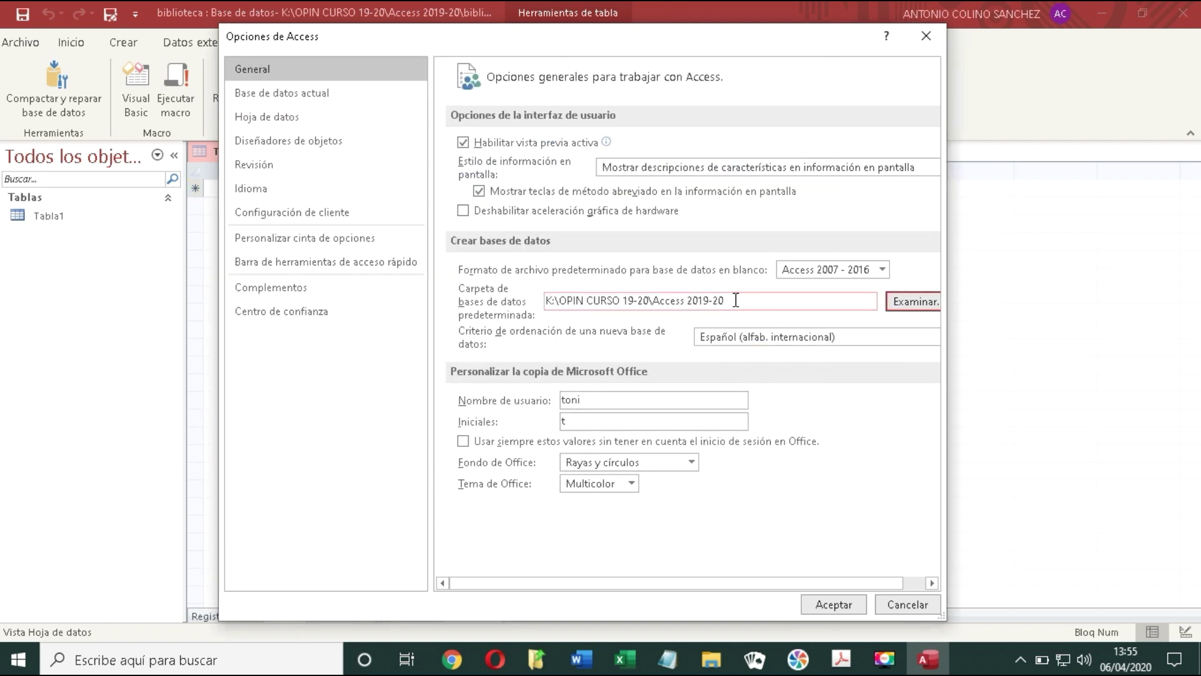
Choose Access 2007 - 2016 as the default file format for blank databases.
{"action": "left_click", "coordinate": [883, 270]}
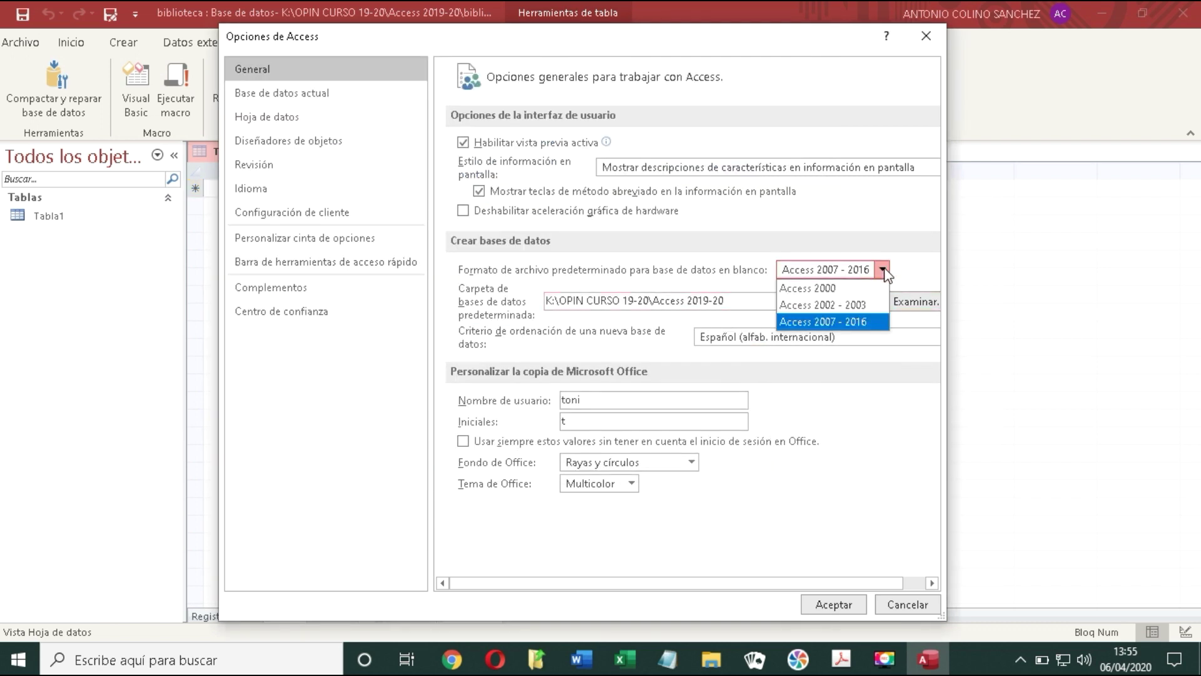
{"action": "left_click", "coordinate": [826, 322]}
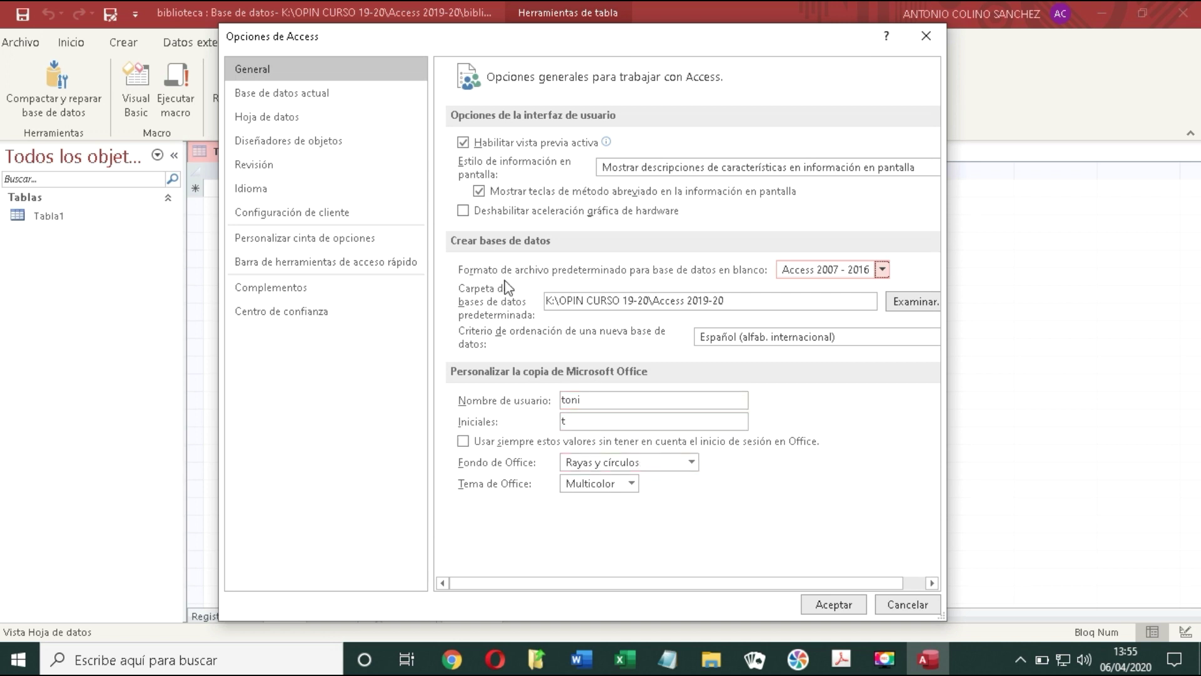
Review the current database options, the datasheet appearance options and the object designers' default text field size.
{"action": "left_click", "coordinate": [313, 100]}
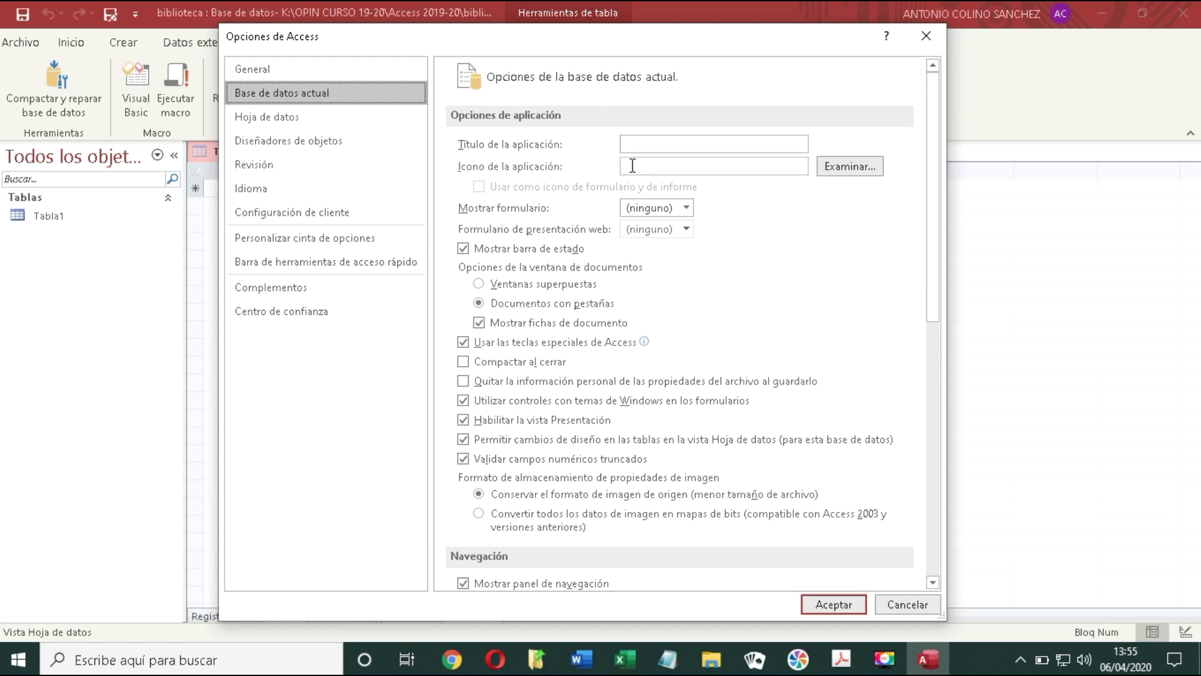
{"action": "left_click", "coordinate": [647, 144]}
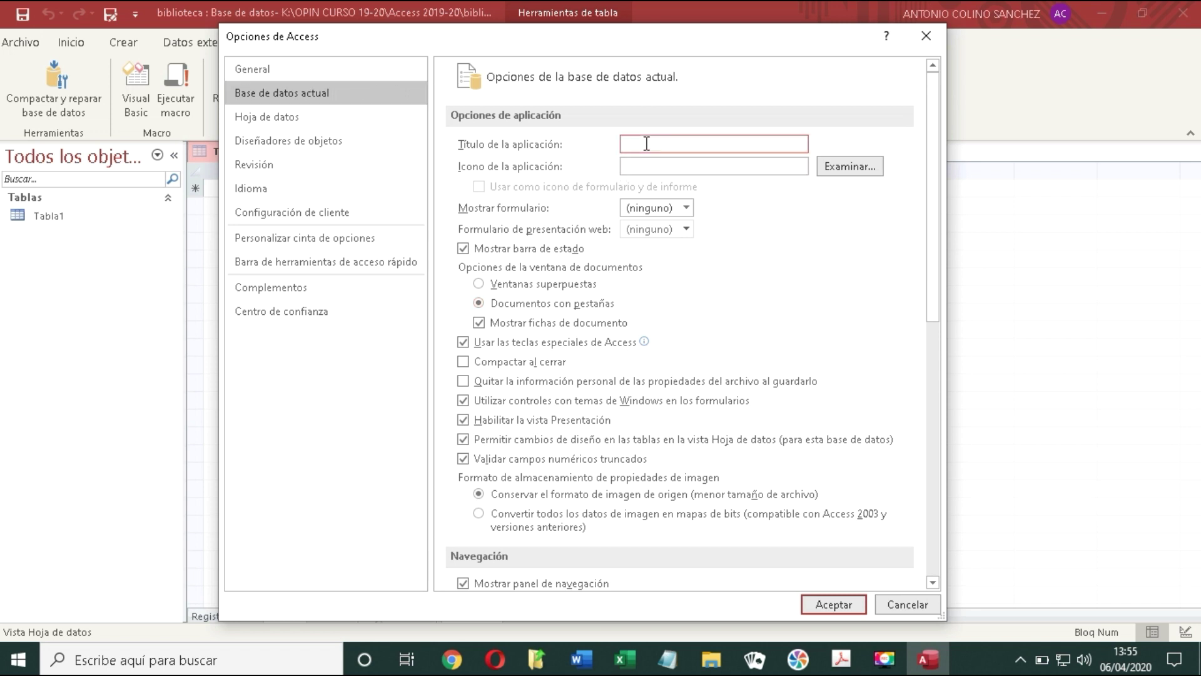
{"action": "left_click", "coordinate": [646, 161]}
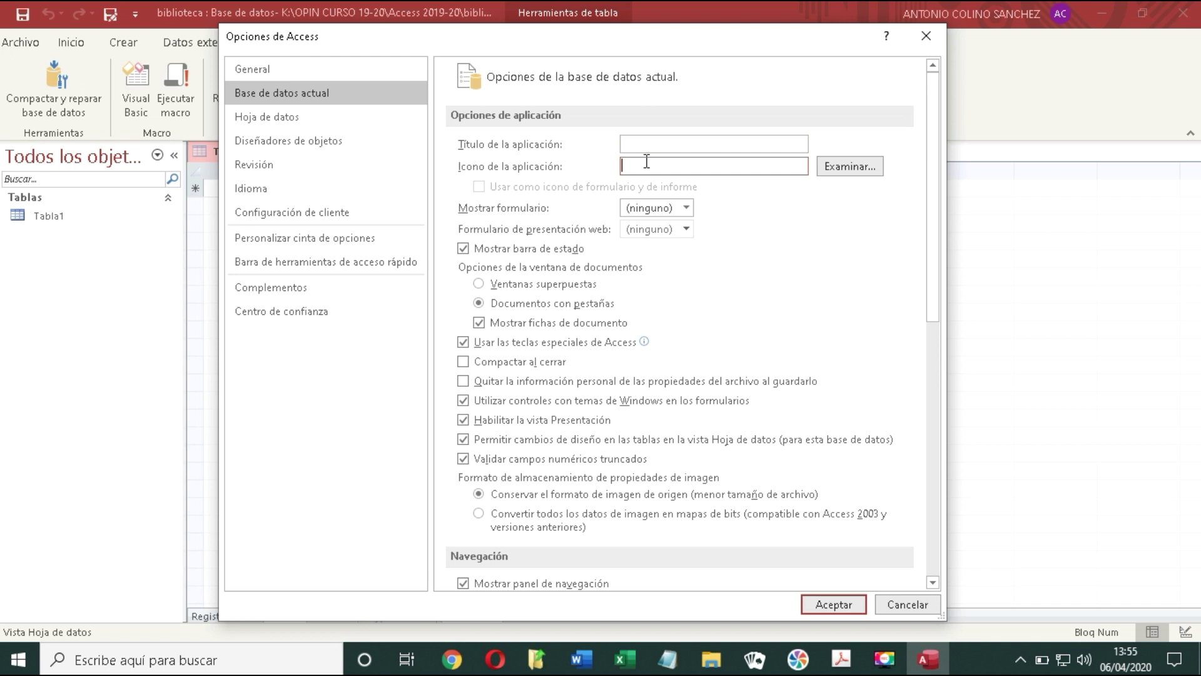
{"action": "left_click", "coordinate": [330, 119]}
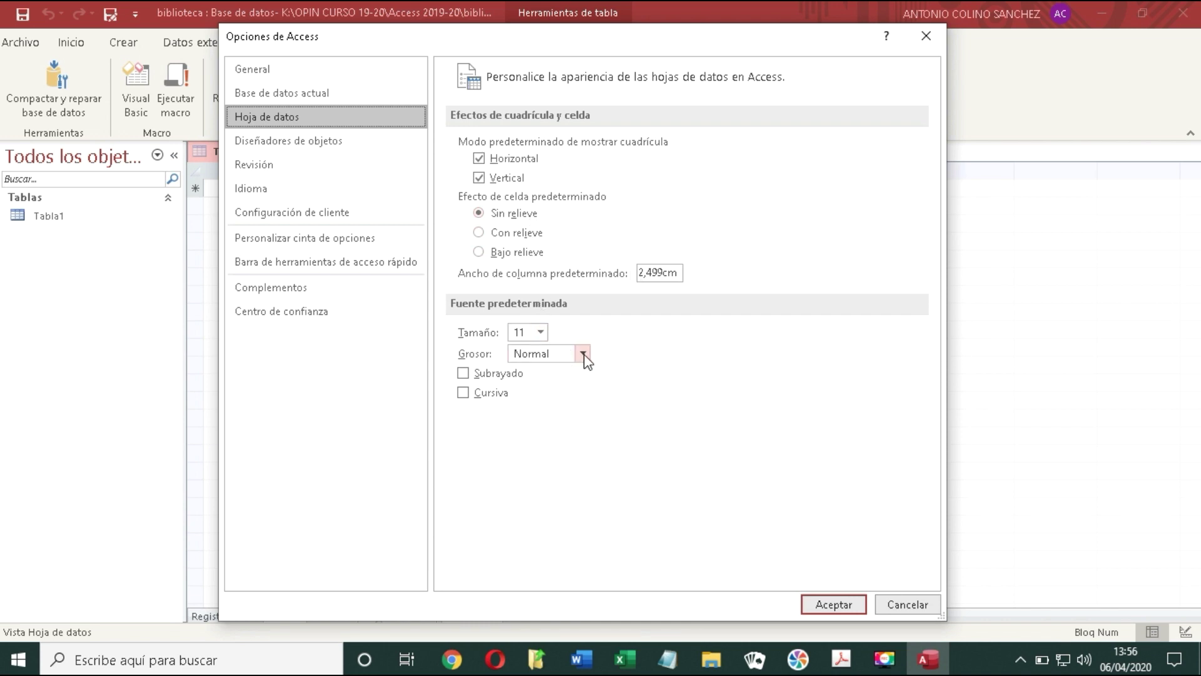
{"action": "left_click", "coordinate": [354, 144]}
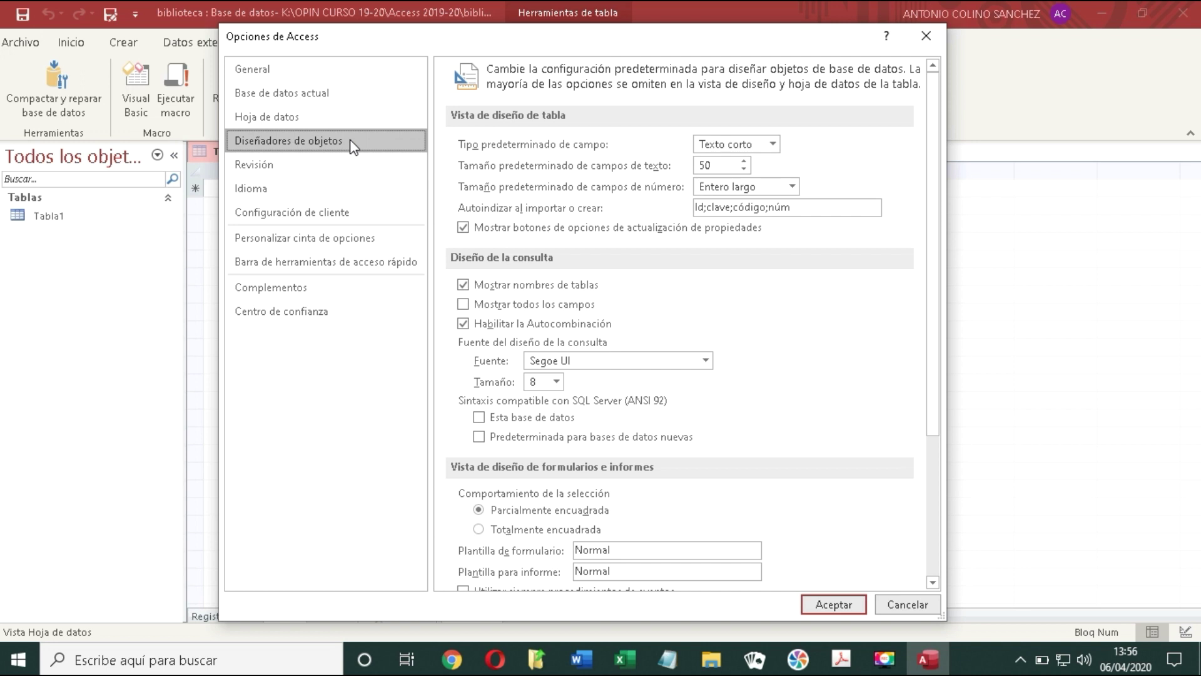
{"action": "left_click", "coordinate": [713, 166]}
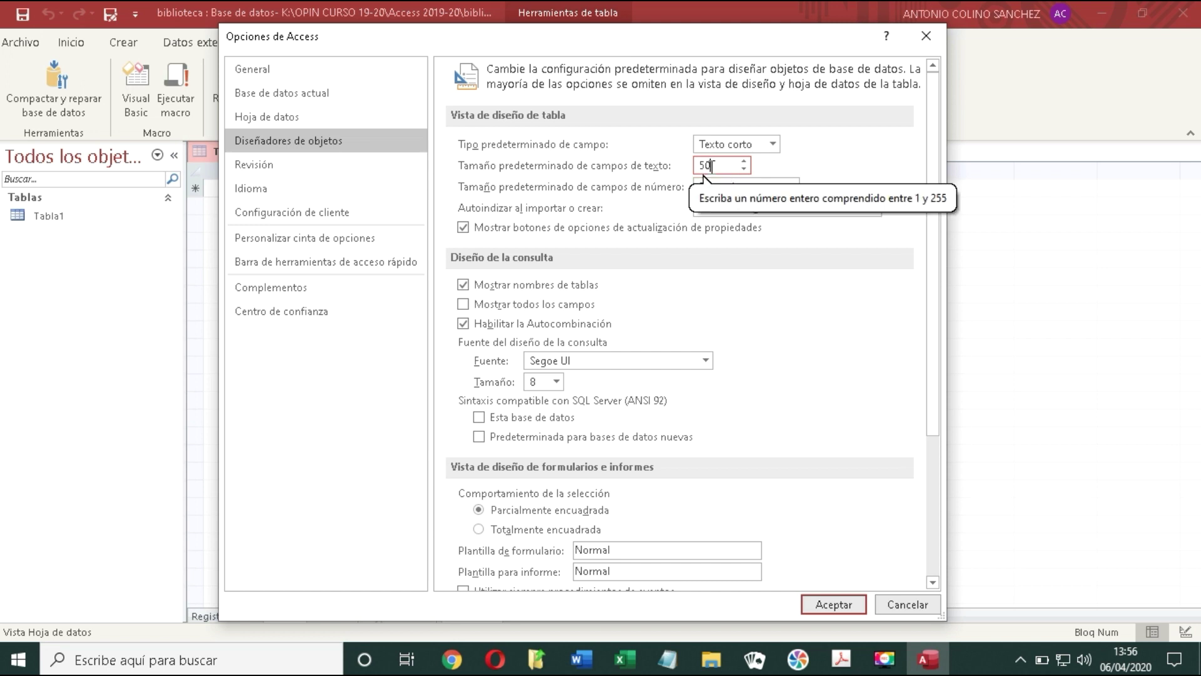
Review the proofing, language and client settings in the Access options.
{"action": "left_click", "coordinate": [294, 173]}
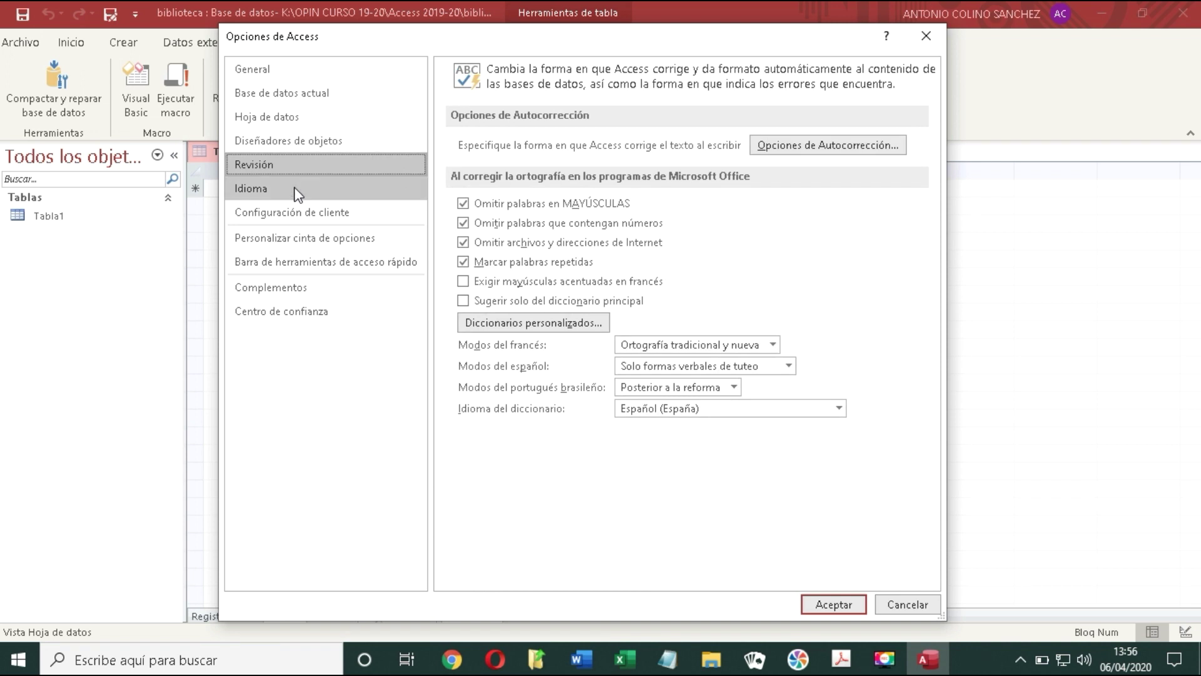
{"action": "left_click", "coordinate": [298, 195]}
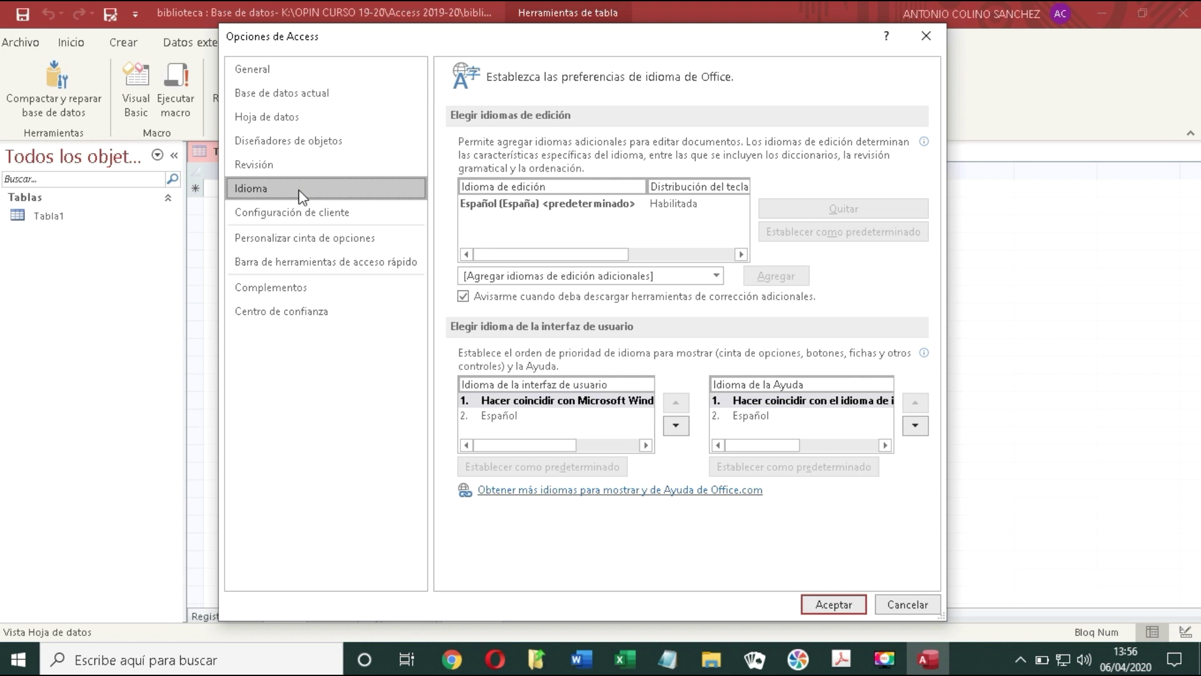
{"action": "left_click", "coordinate": [311, 212]}
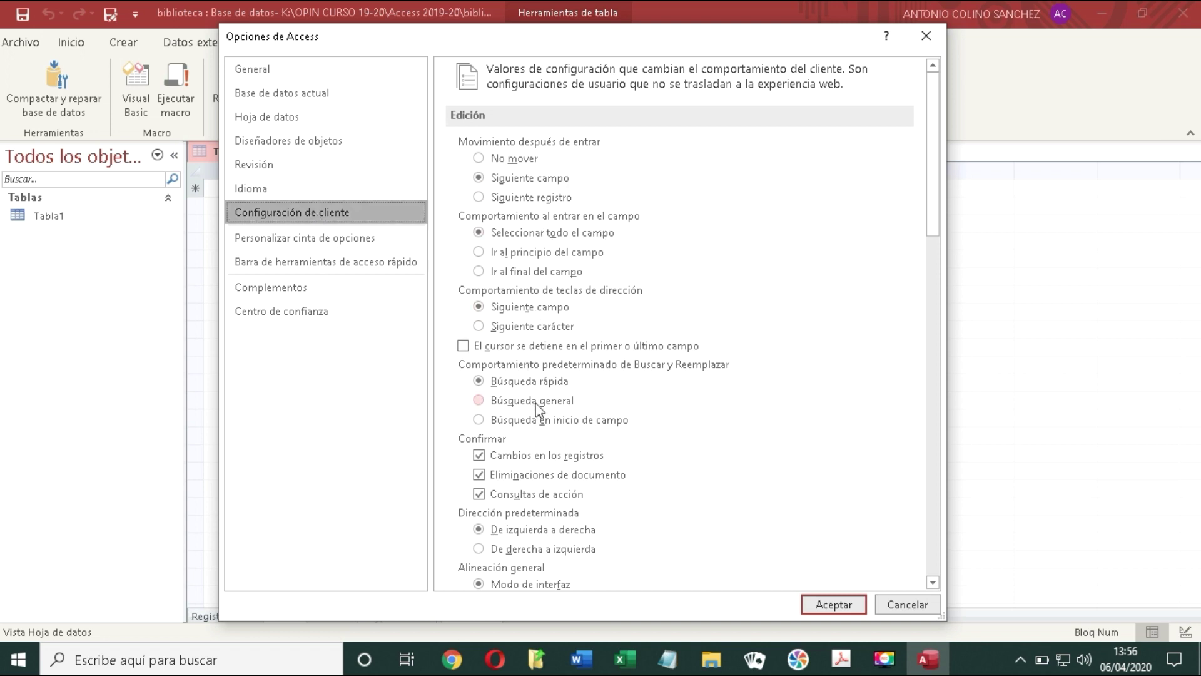
Display the ribbon customization options and reposition the options dialog so the ribbon behind it can be seen.
{"action": "left_click", "coordinate": [365, 237]}
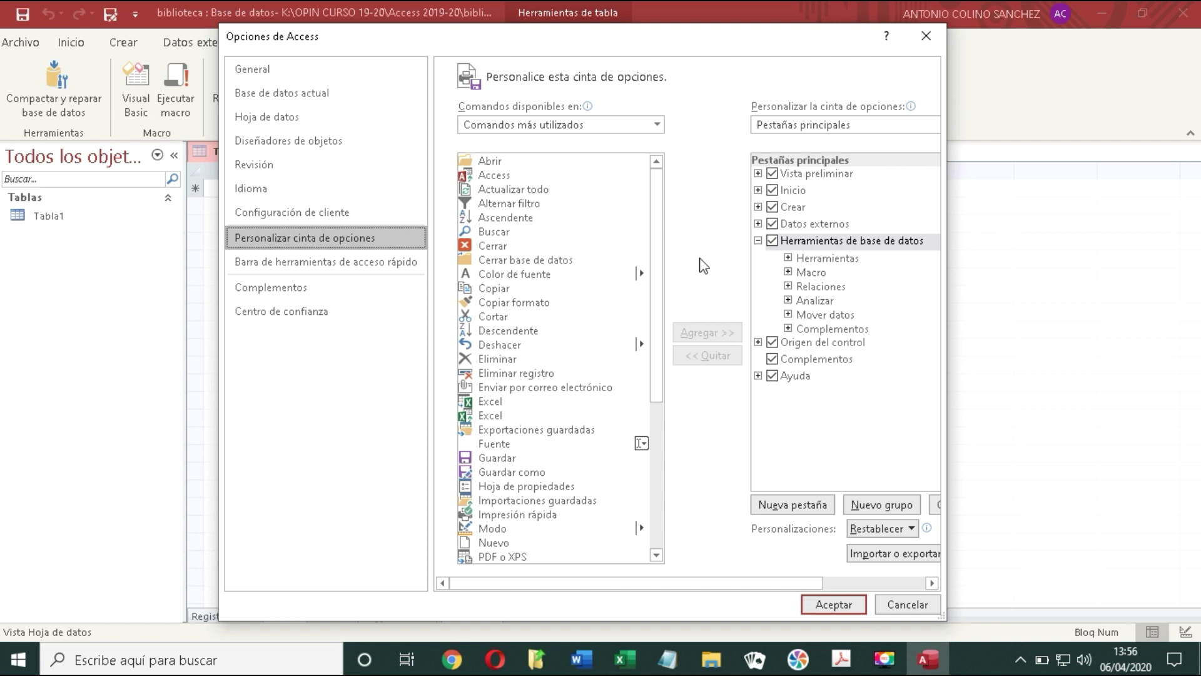
{"action": "left_click_drag", "start_coordinate": [668, 40], "coordinate": [834, 104]}
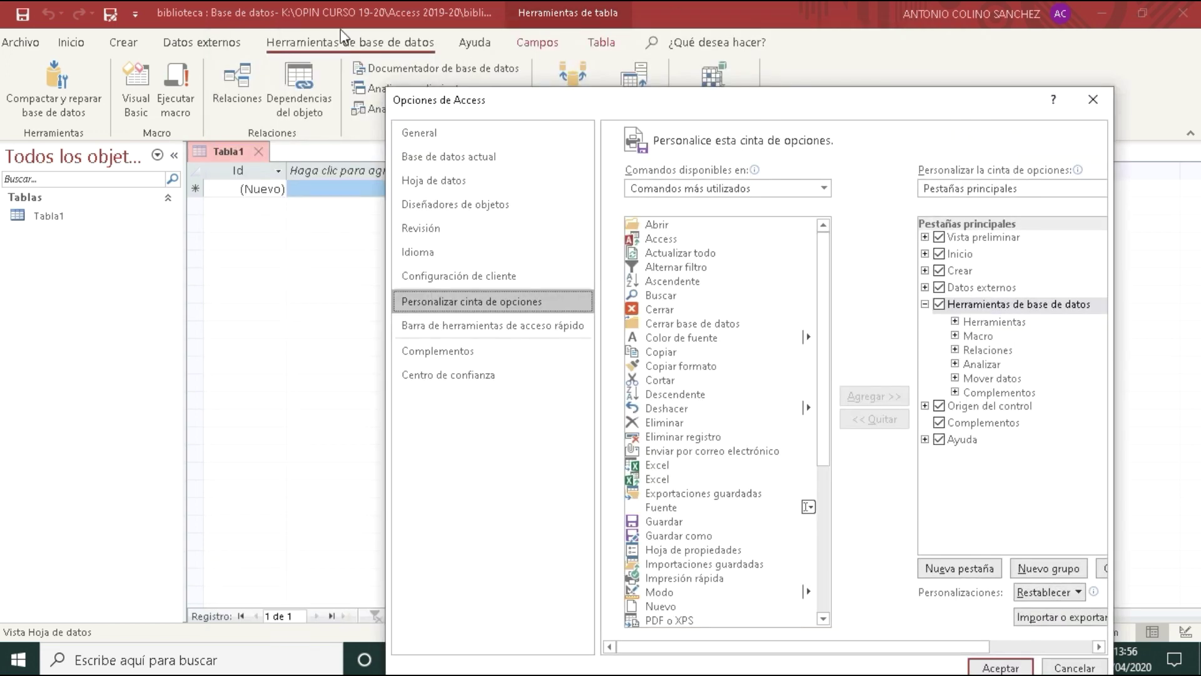
{"action": "left_click_drag", "start_coordinate": [679, 112], "coordinate": [627, 74]}
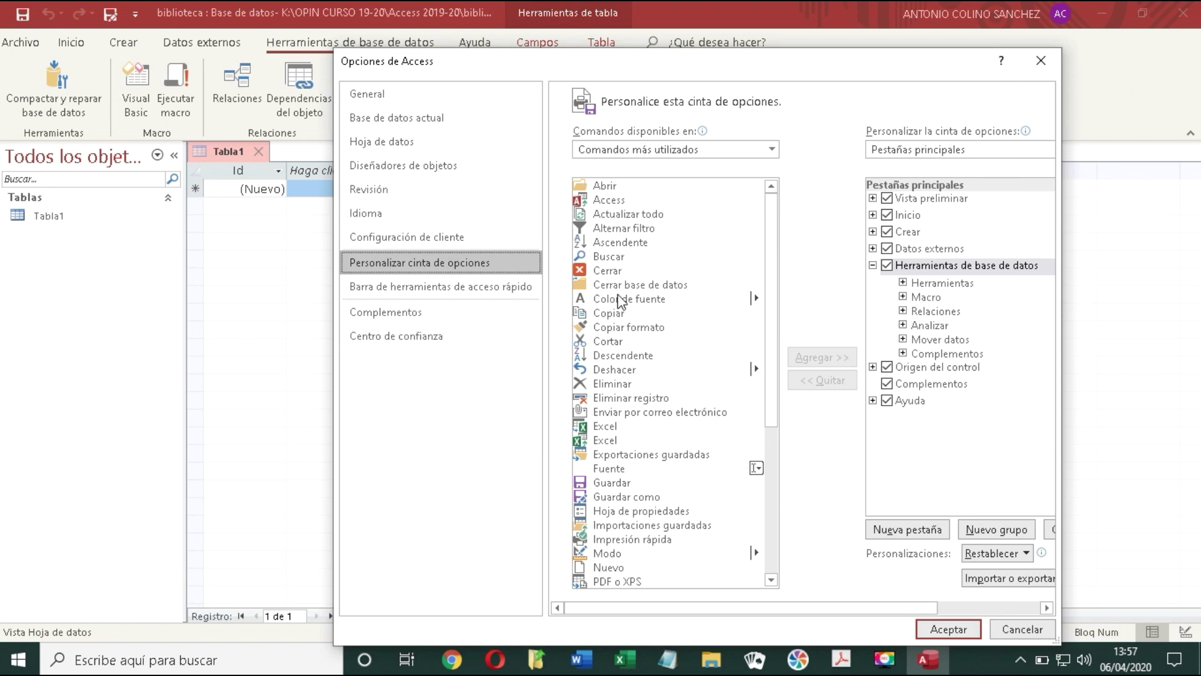
Add the Copiar formato command to the quick access toolbar's list of commands for all documents.
{"action": "left_click", "coordinate": [506, 288]}
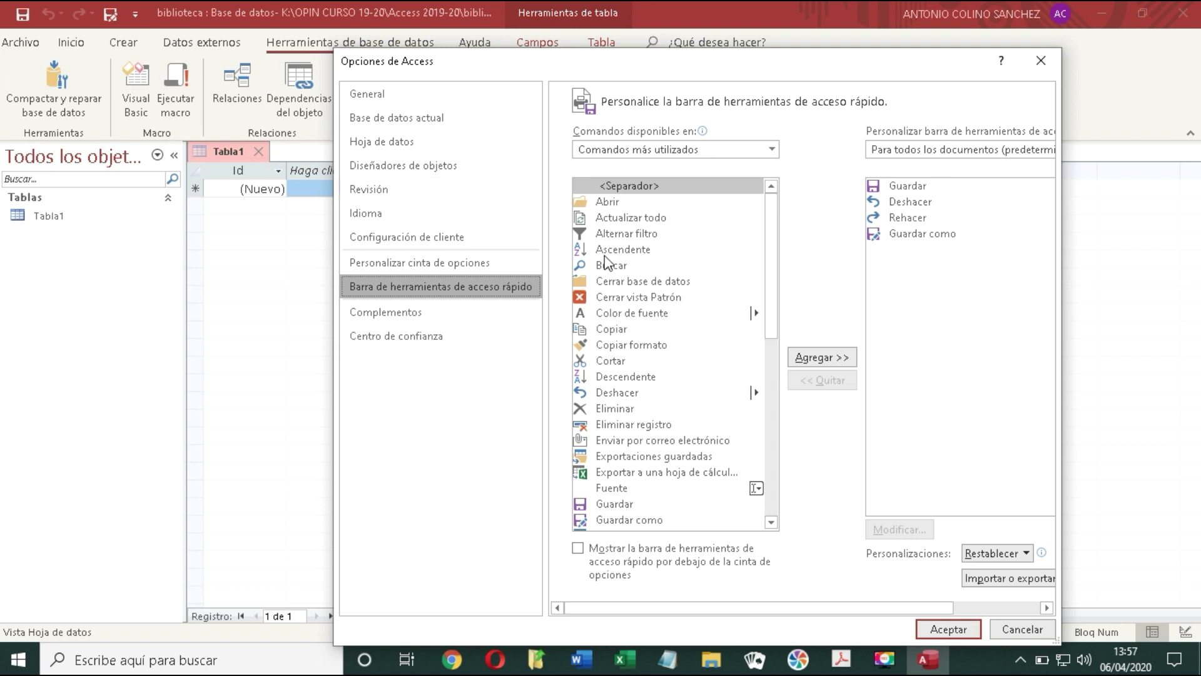
{"action": "left_click", "coordinate": [635, 345]}
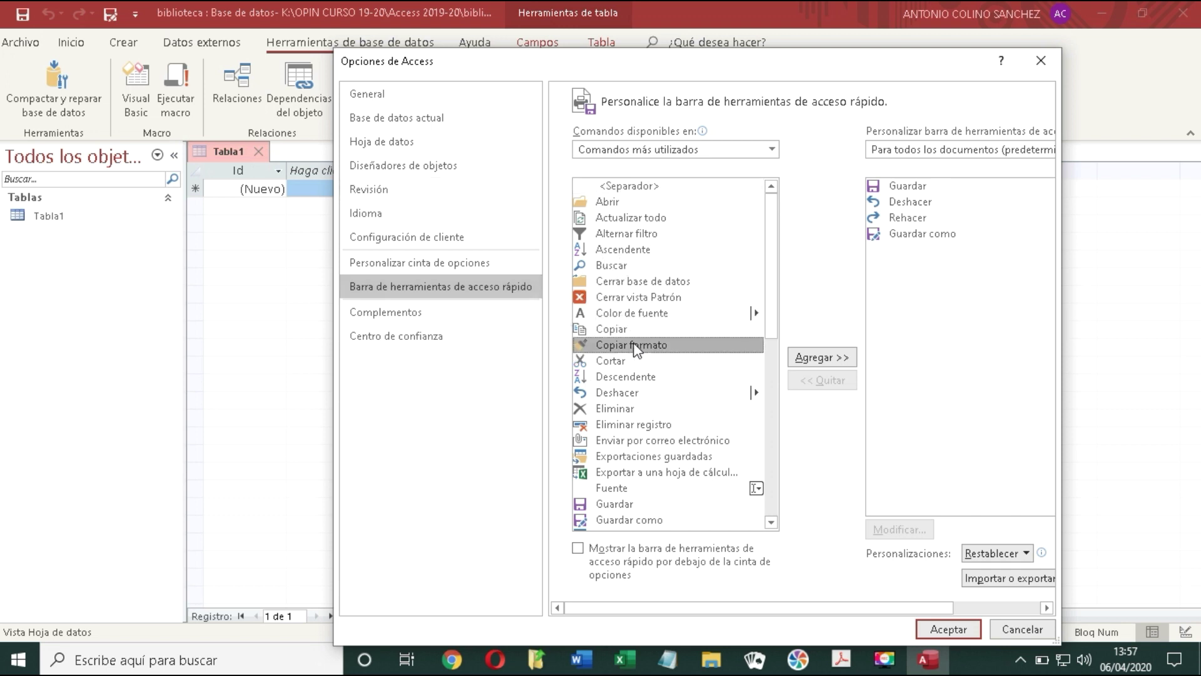
{"action": "left_click", "coordinate": [841, 358]}
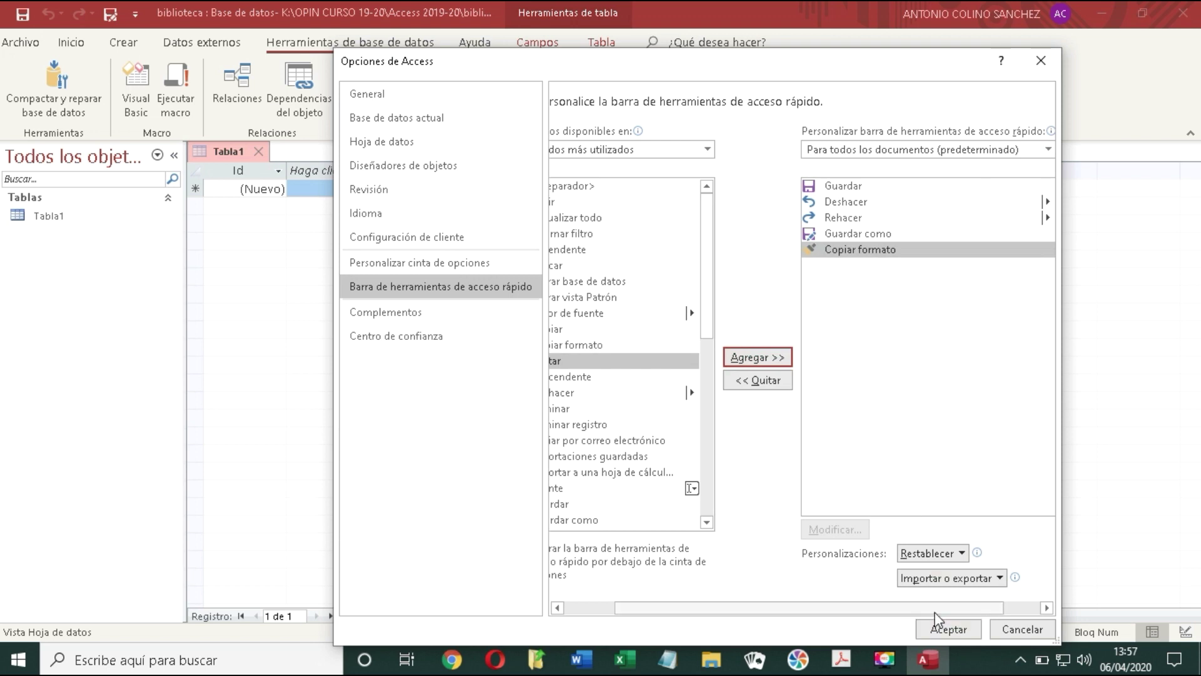
{"action": "left_click", "coordinate": [106, 20]}
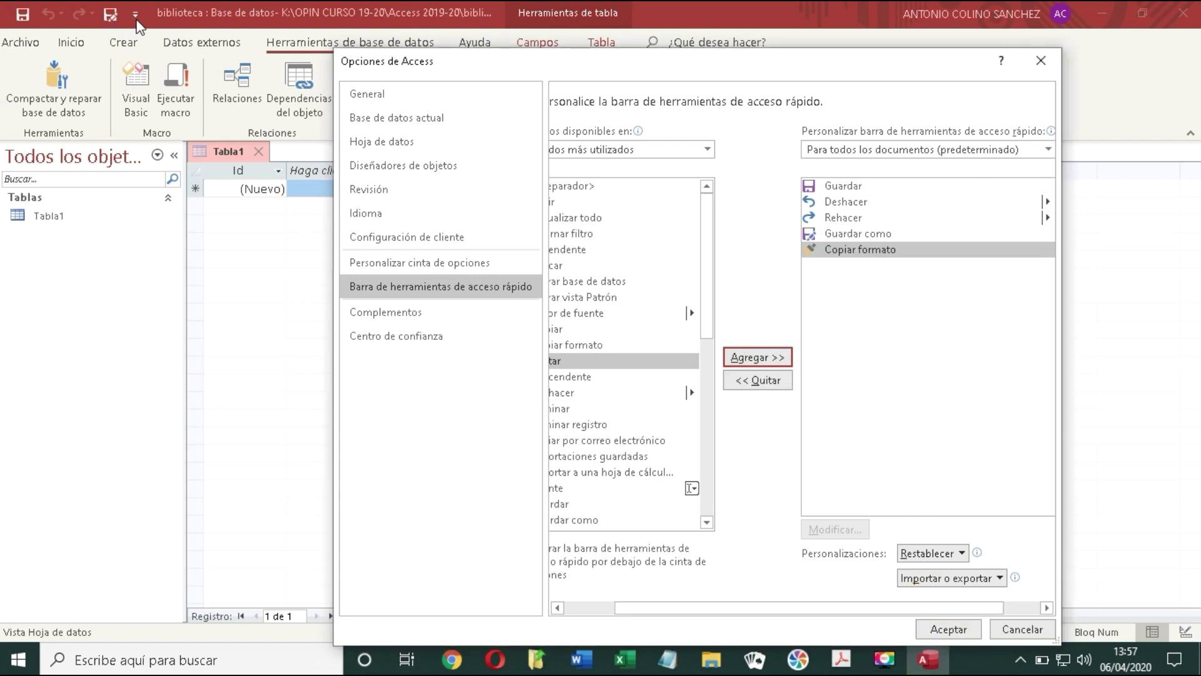
Review the add-ins page and the Trust Center's message bar and macro settings.
{"action": "left_click", "coordinate": [418, 315]}
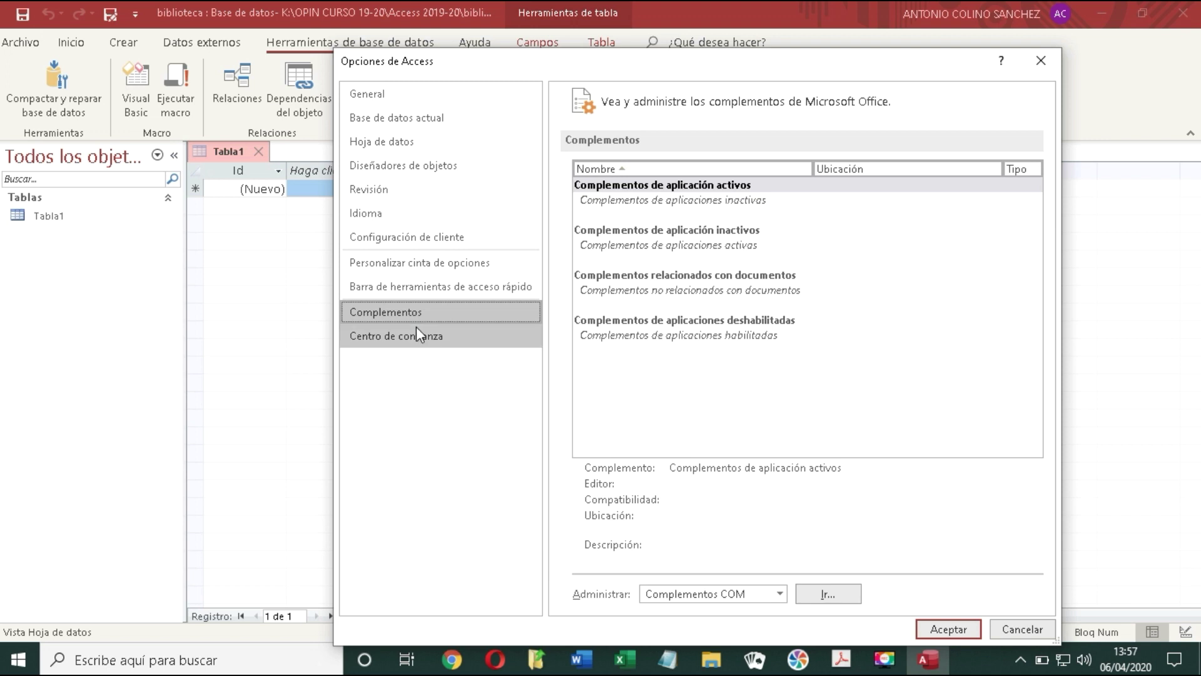
{"action": "left_click", "coordinate": [418, 337]}
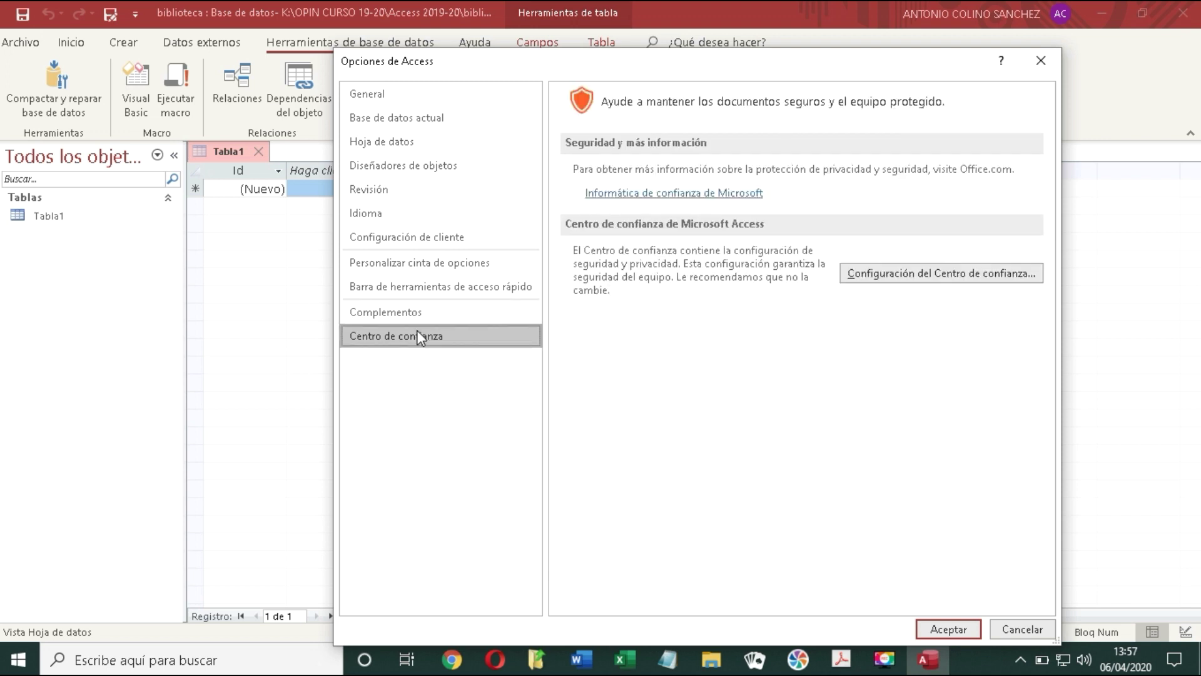
{"action": "left_click", "coordinate": [1001, 275]}
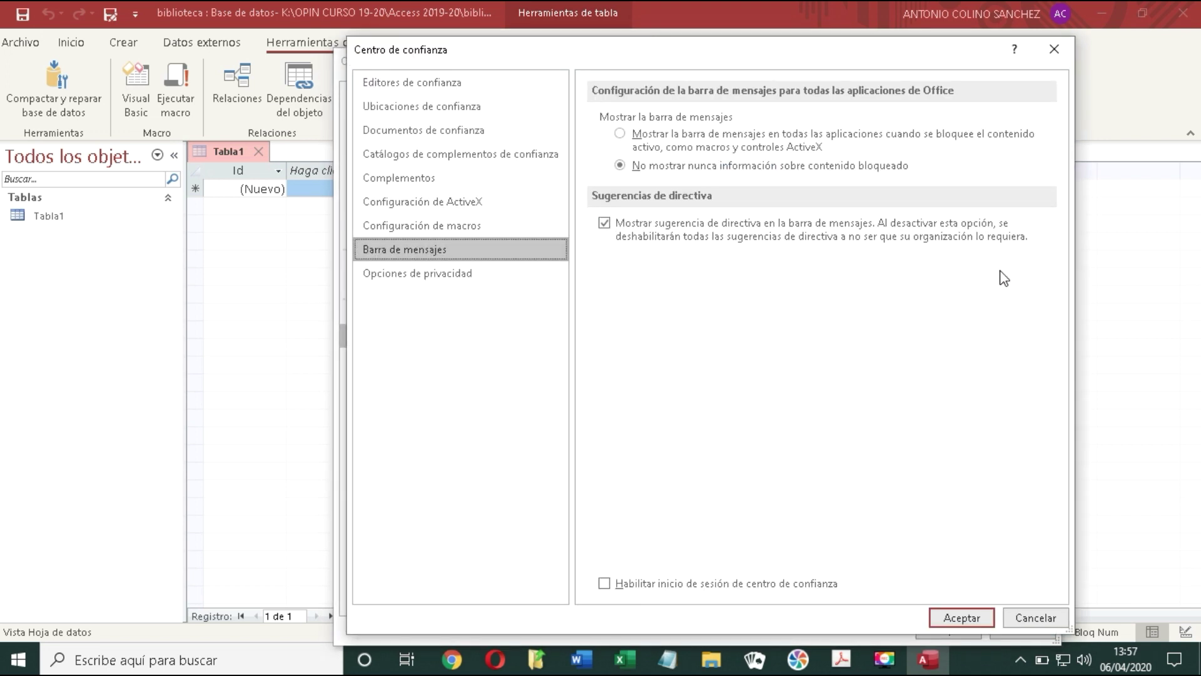
{"action": "left_click", "coordinate": [647, 172]}
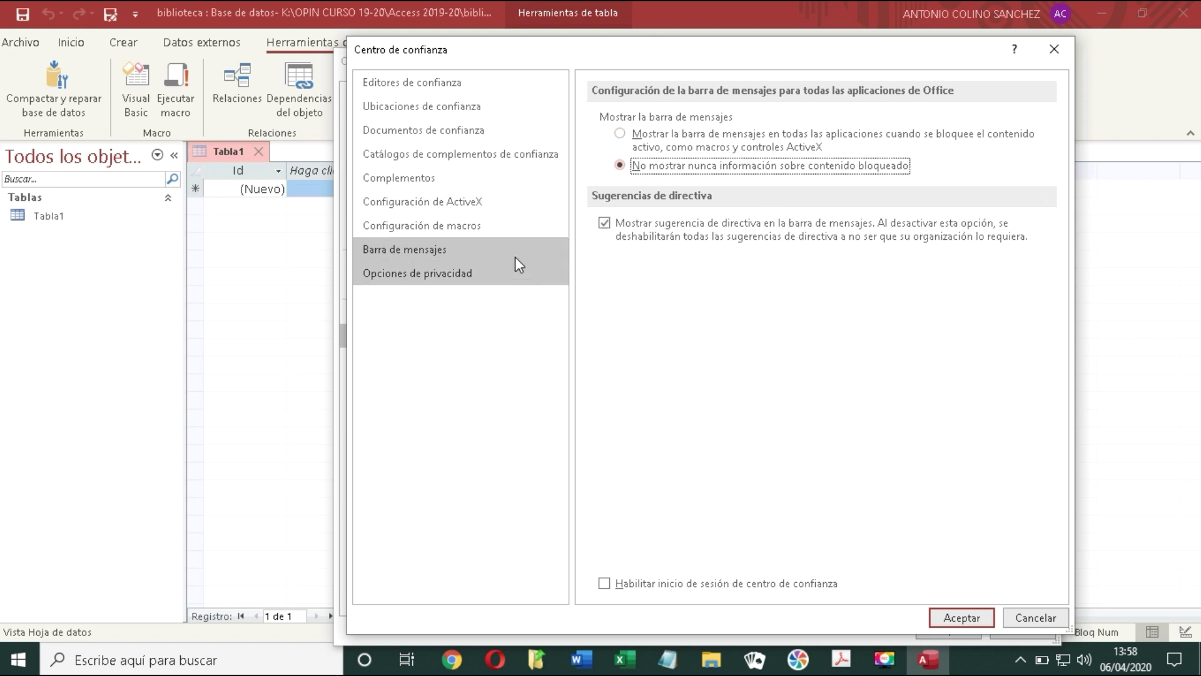
{"action": "left_click", "coordinate": [480, 226]}
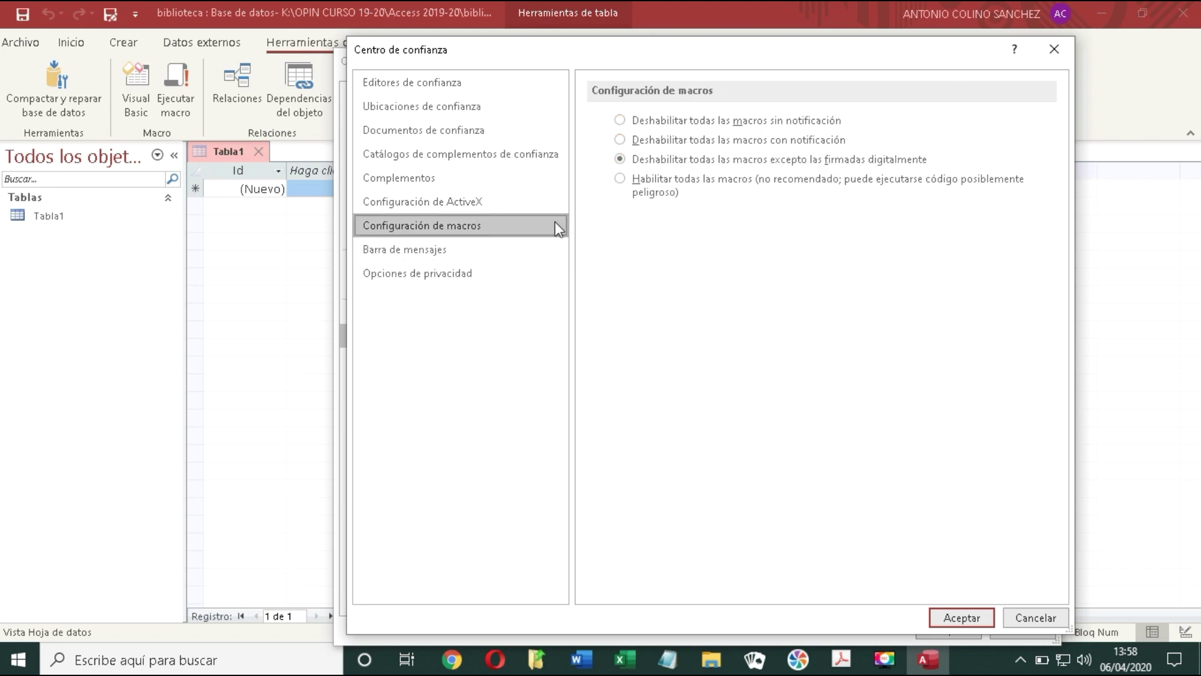